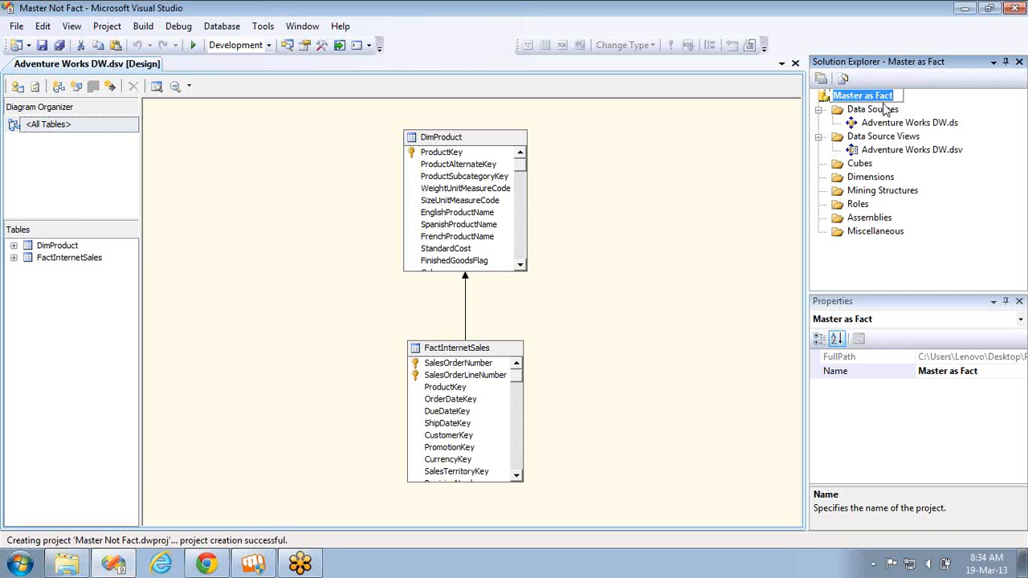
- Review the Adventure Works DW data source and the related DimProduct and FactInternetSales tables in the data source view
click(884, 110)
click(893, 124)
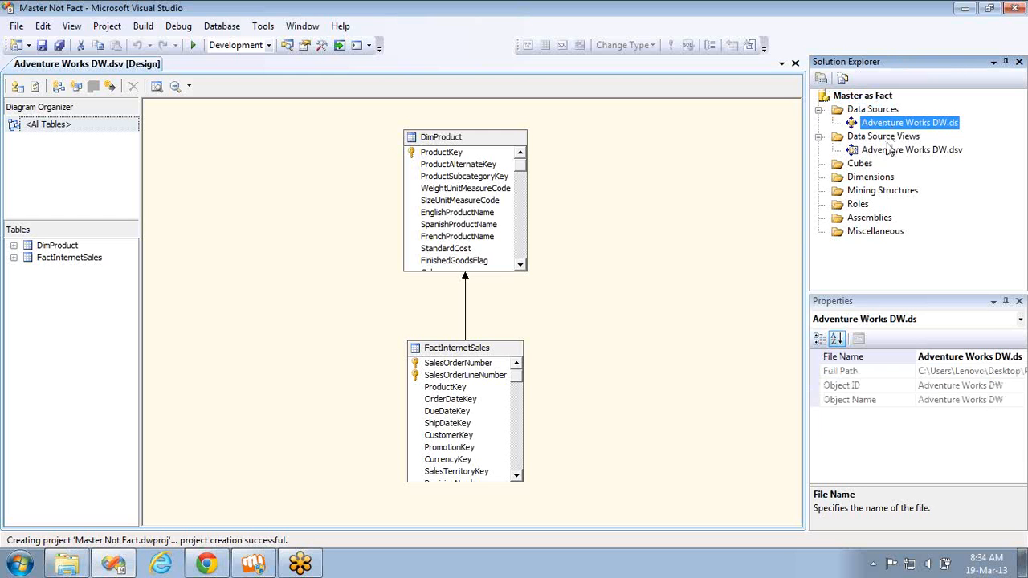
click(889, 152)
click(493, 139)
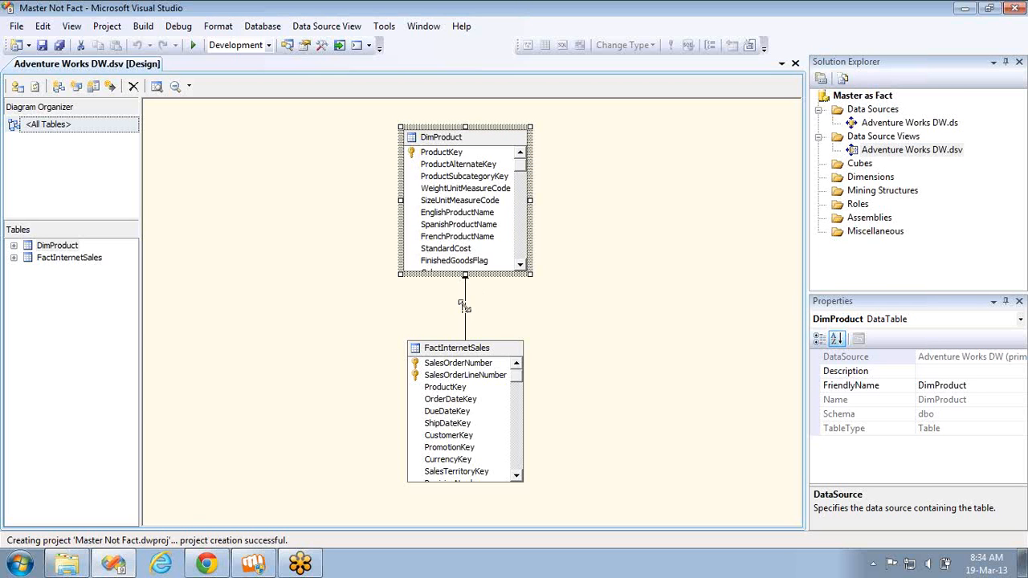
click(474, 354)
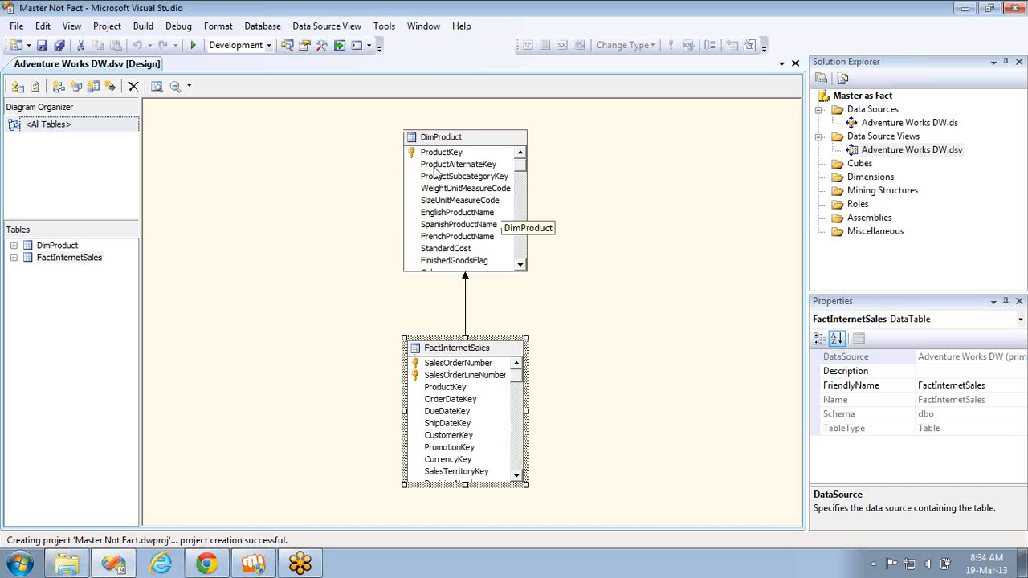
- Start a new dimension from an existing table, using DimProduct as main table with ProductKey as its key column
right_click(892, 179)
click(908, 189)
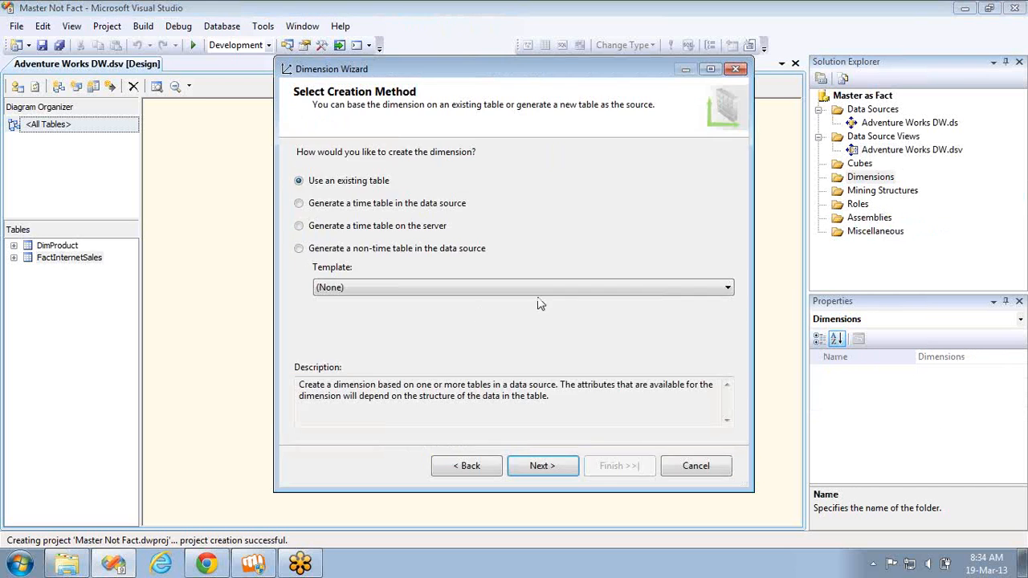
click(544, 469)
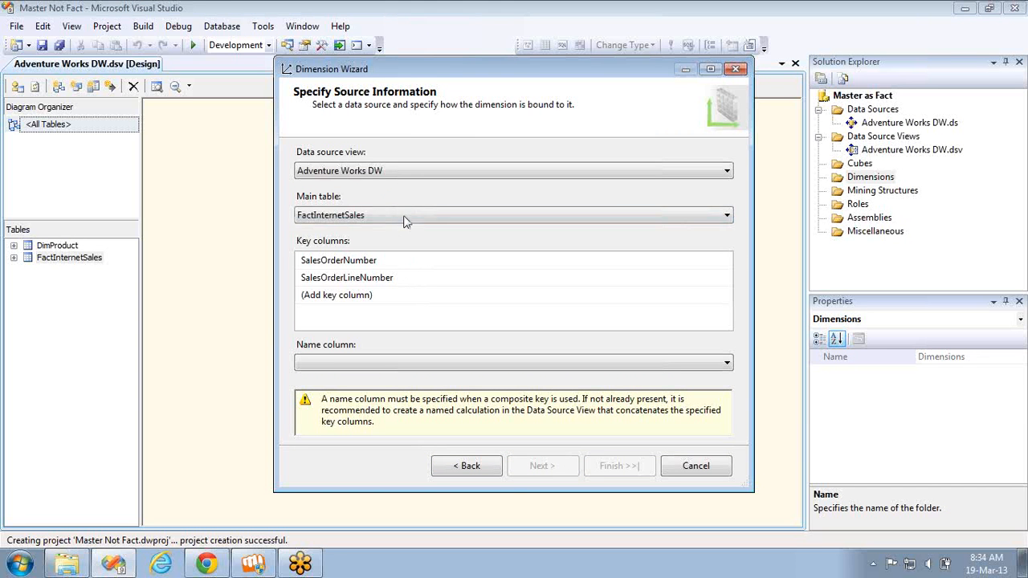
click(405, 217)
click(404, 241)
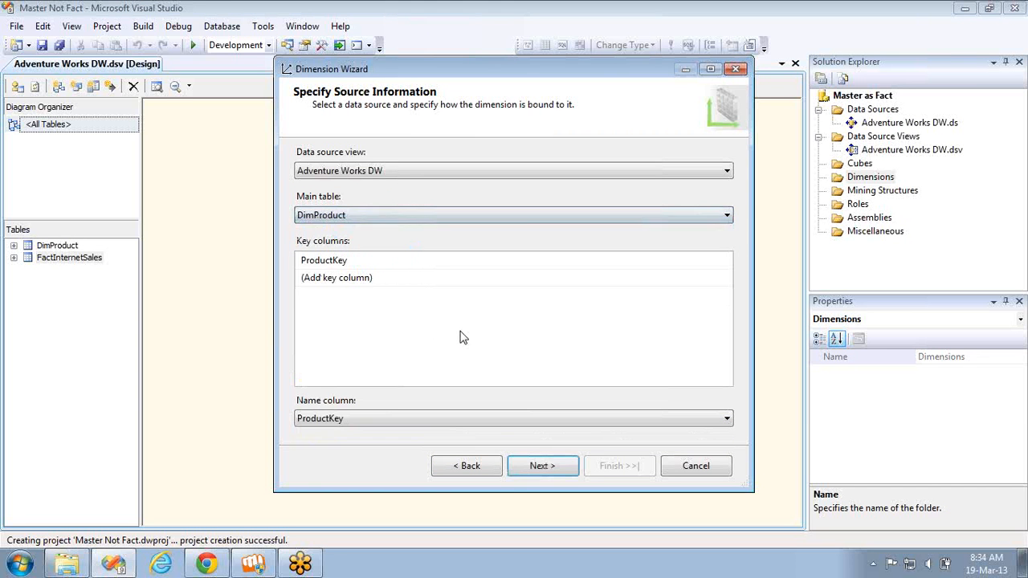
click(530, 471)
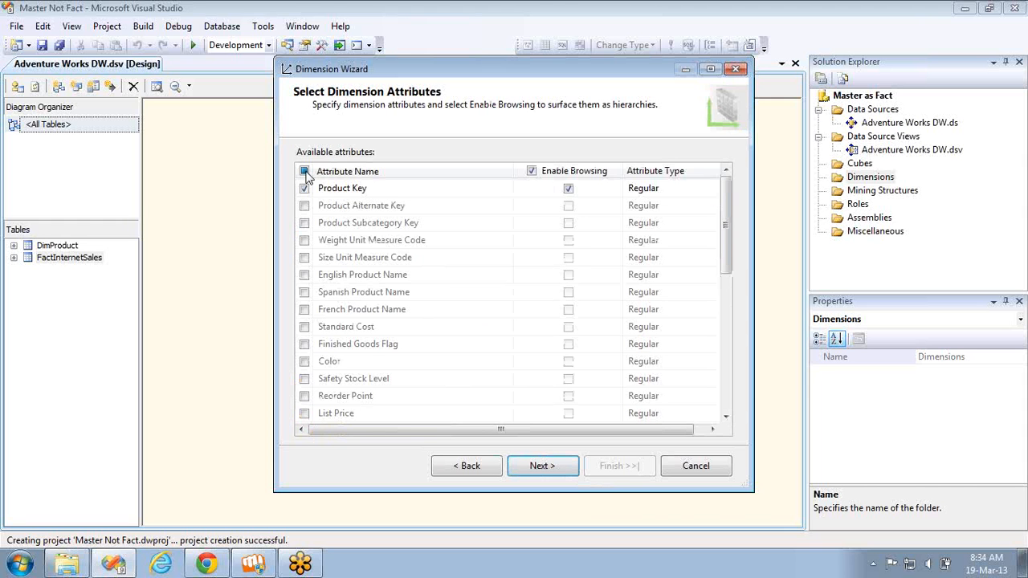
- Include all available attributes in the new dimension and finish creating it under the name Product
click(304, 171)
click(562, 473)
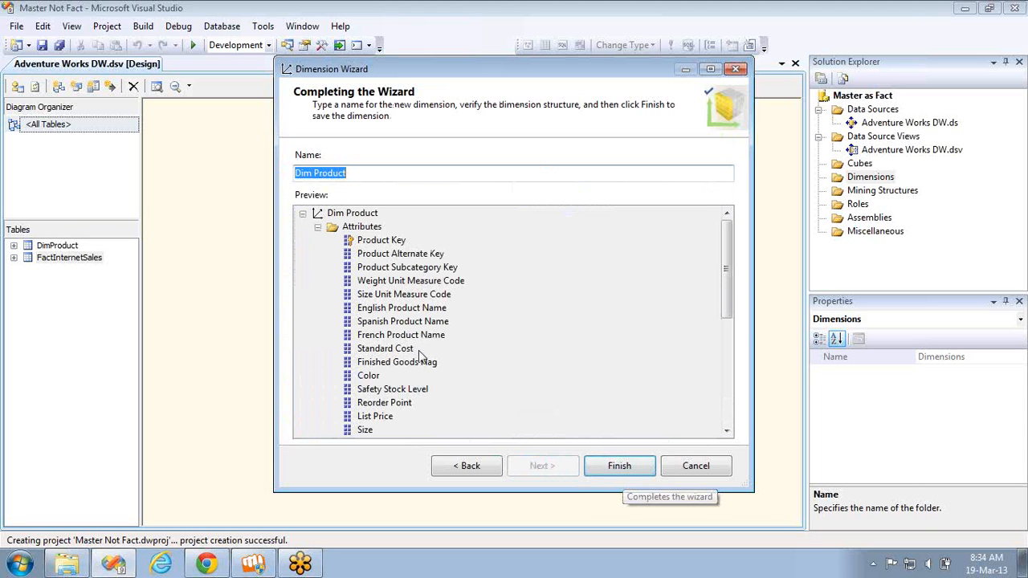
click(314, 174)
key(shift+Home)
key(BackSpace)
click(595, 466)
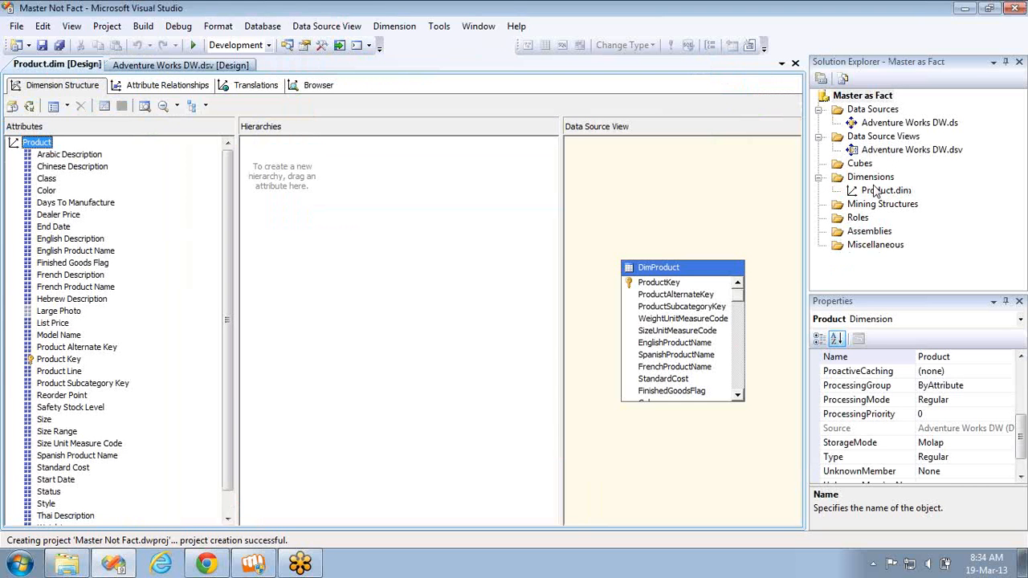
- Create an empty cube named Adventure Works DW
right_click(867, 164)
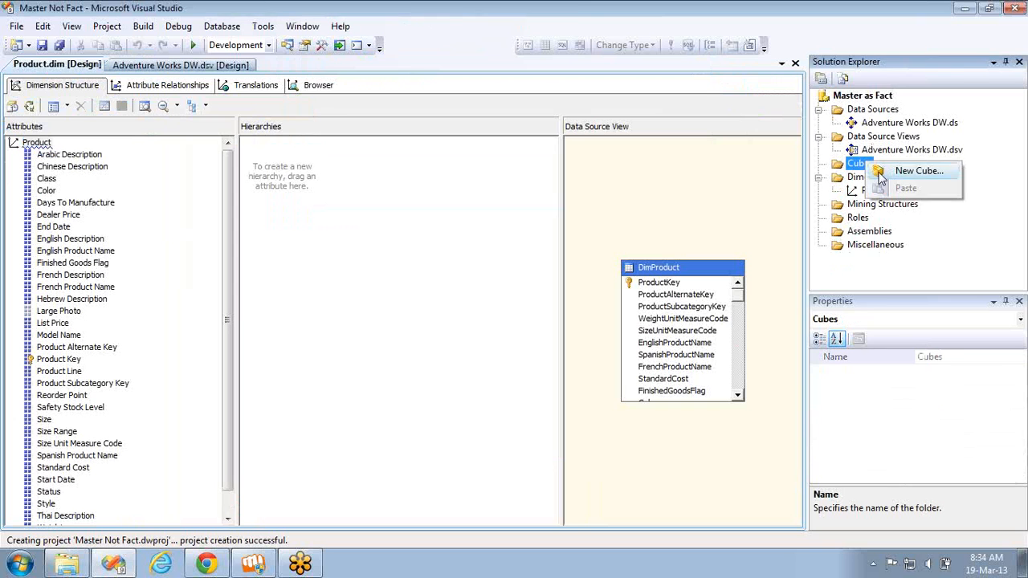
click(890, 171)
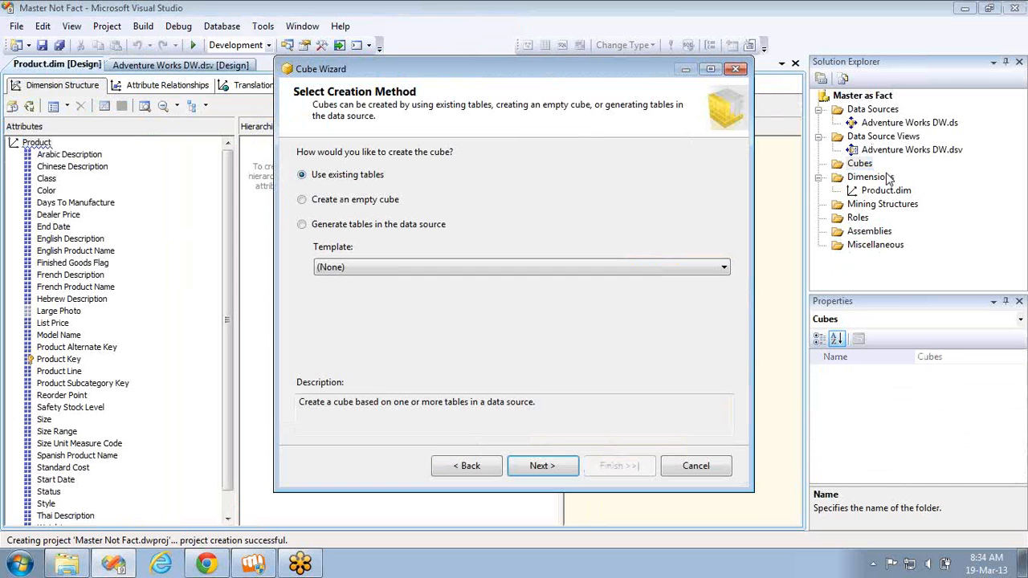
click(346, 201)
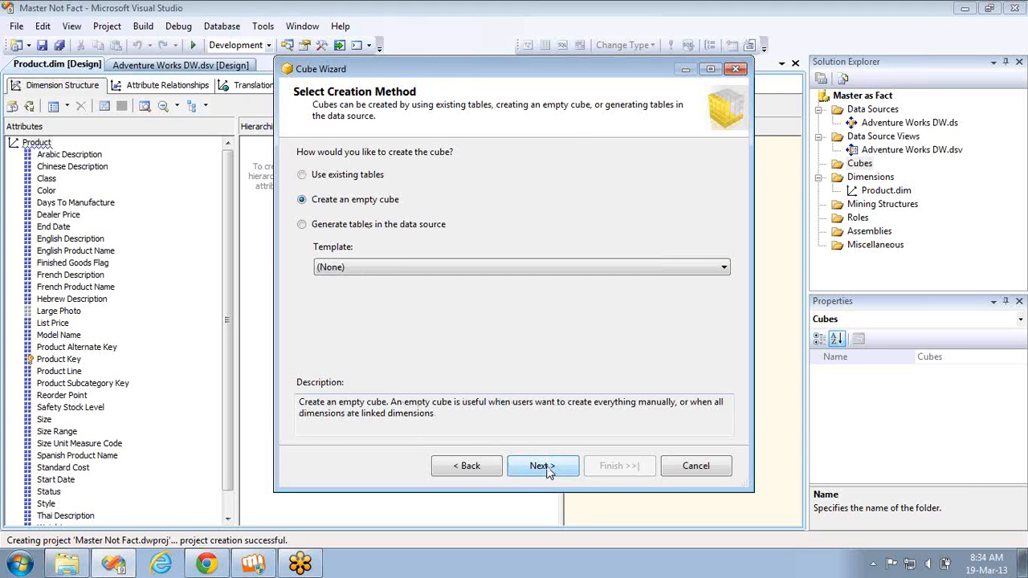
click(544, 469)
click(546, 468)
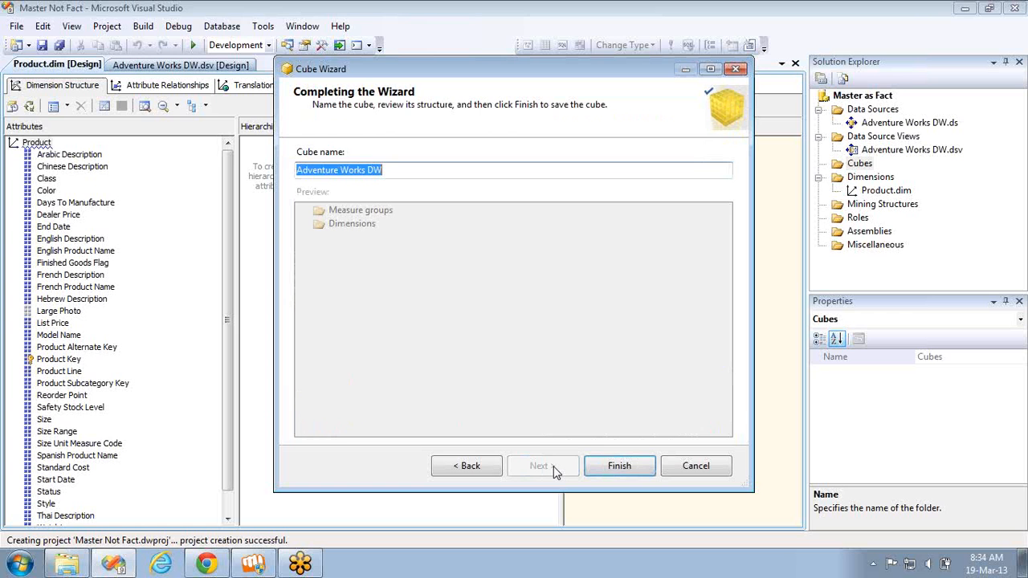
click(617, 467)
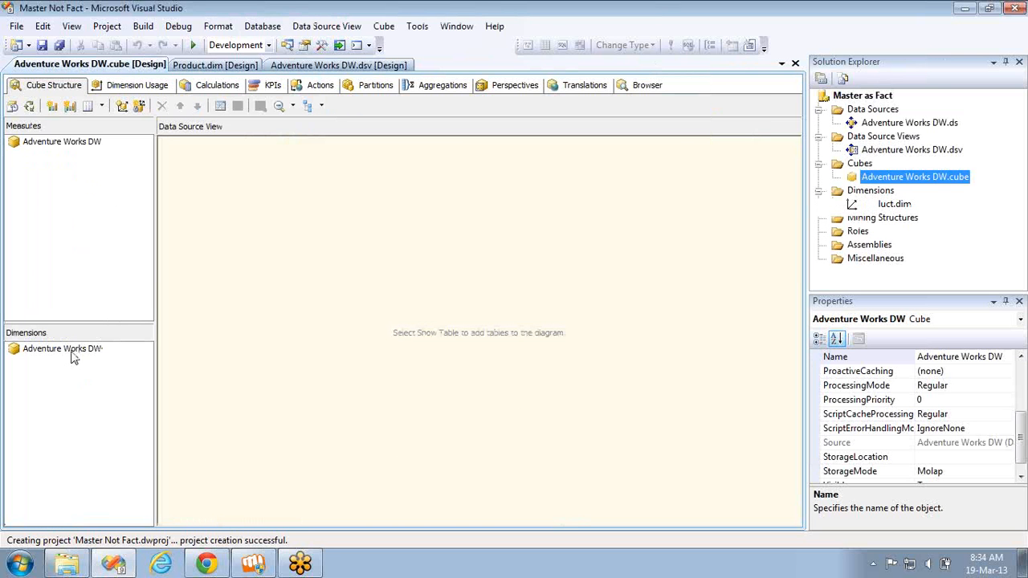
- Add the Product dimension to the Adventure Works DW cube
right_click(71, 354)
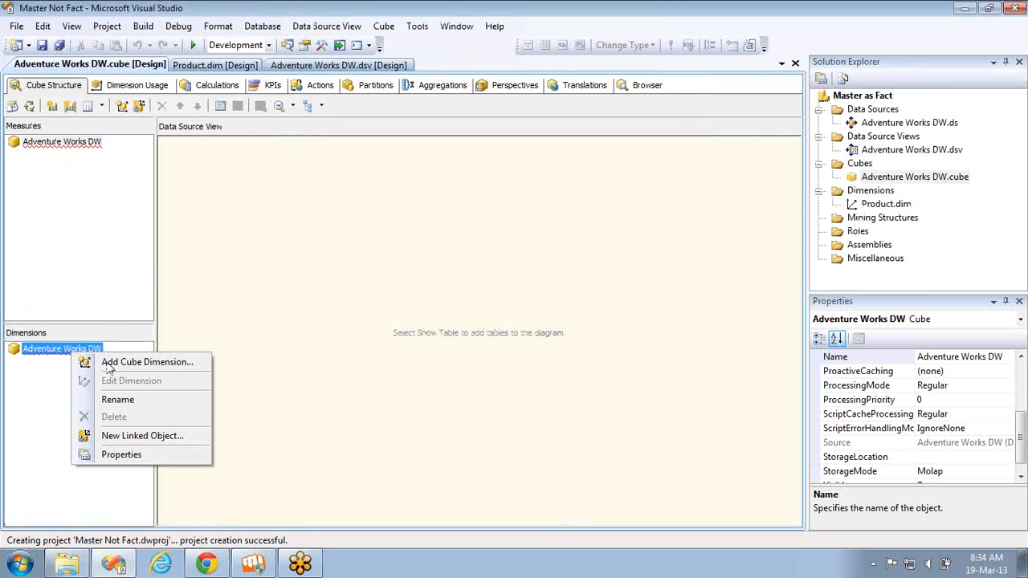
click(104, 363)
double_click(379, 158)
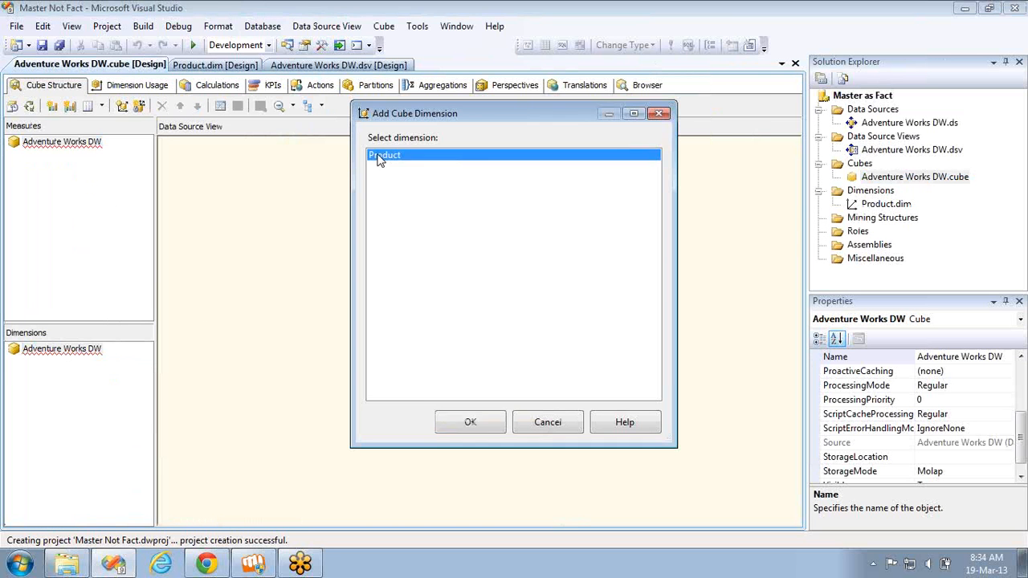
- Add a Sum measure to the cube based on the SalesAmount column of the FactInternetSales table
right_click(64, 145)
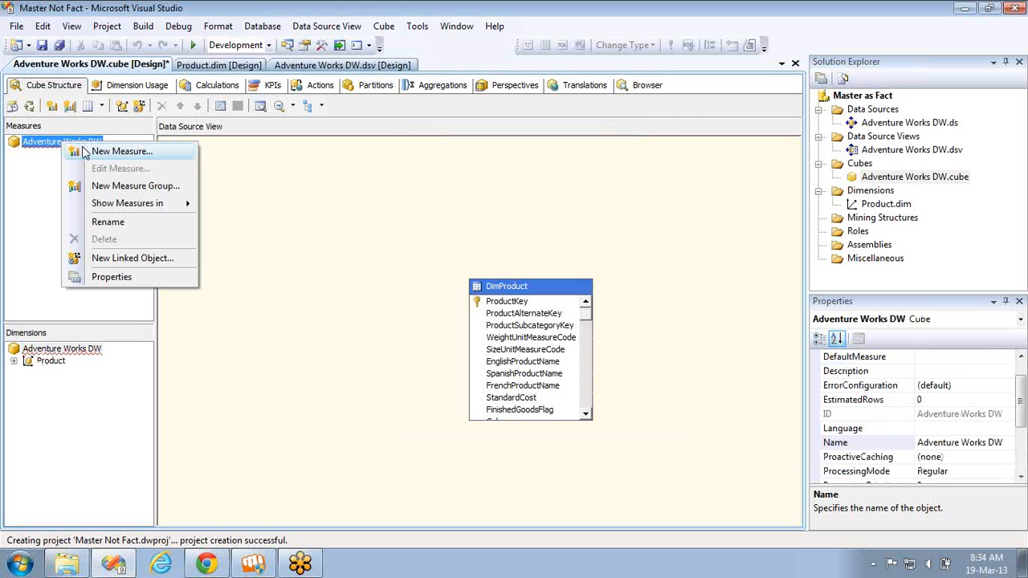
click(104, 151)
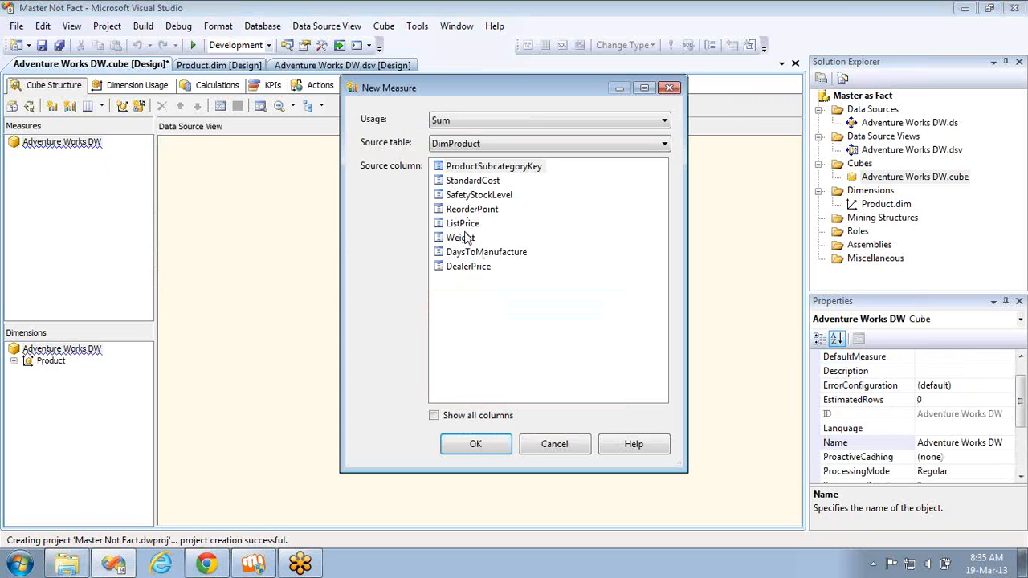
click(485, 145)
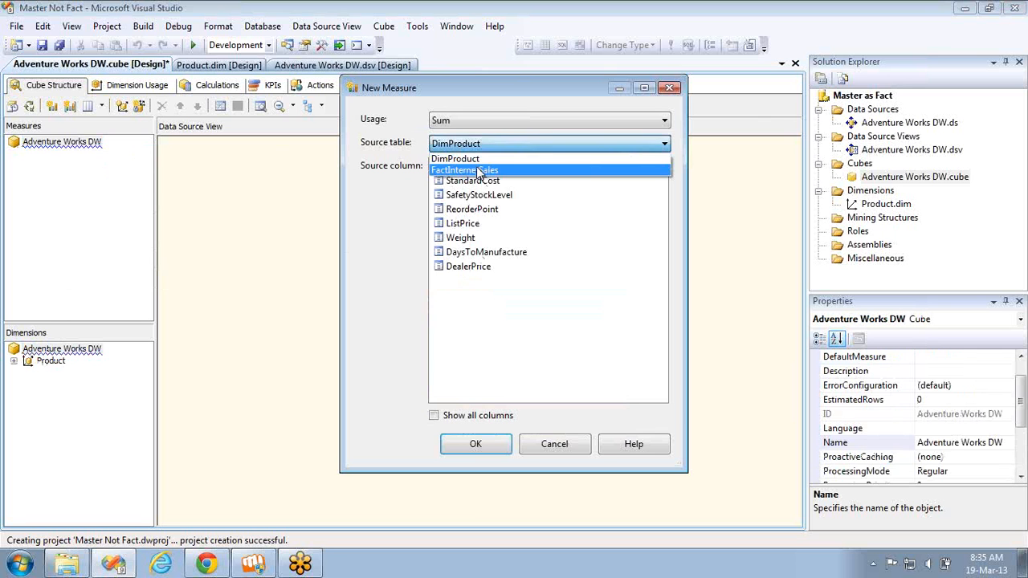
click(480, 171)
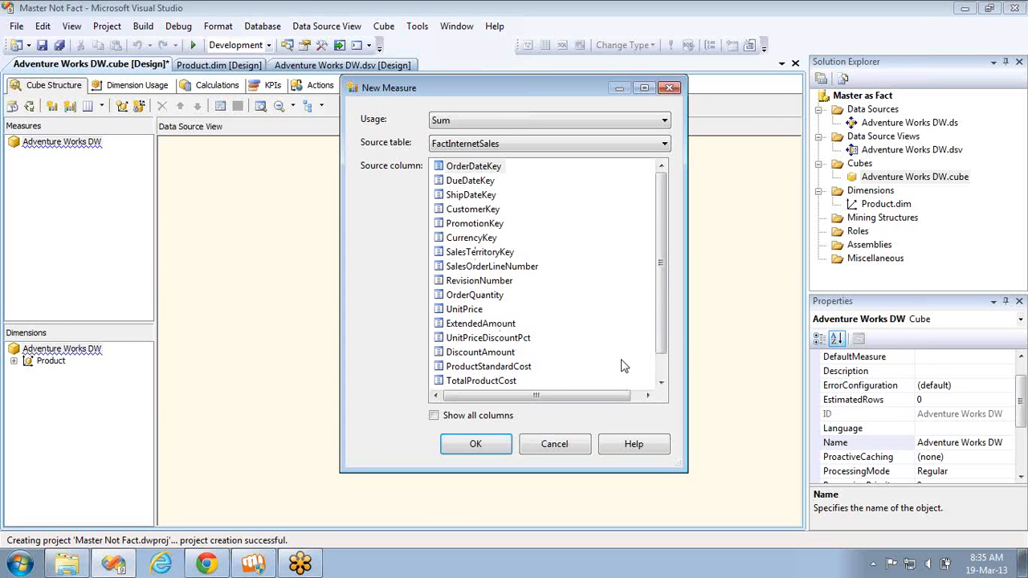
scroll(657, 378, down, 2)
click(470, 366)
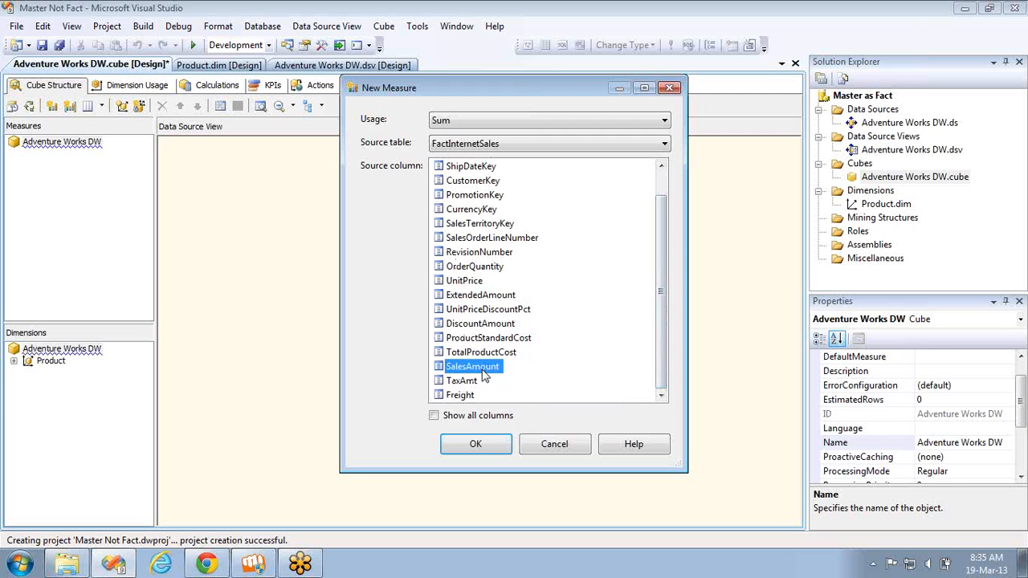
click(476, 445)
- Add a Sum measure on the TaxAmt column to the Fact Internet Sales measure group
click(71, 154)
right_click(70, 155)
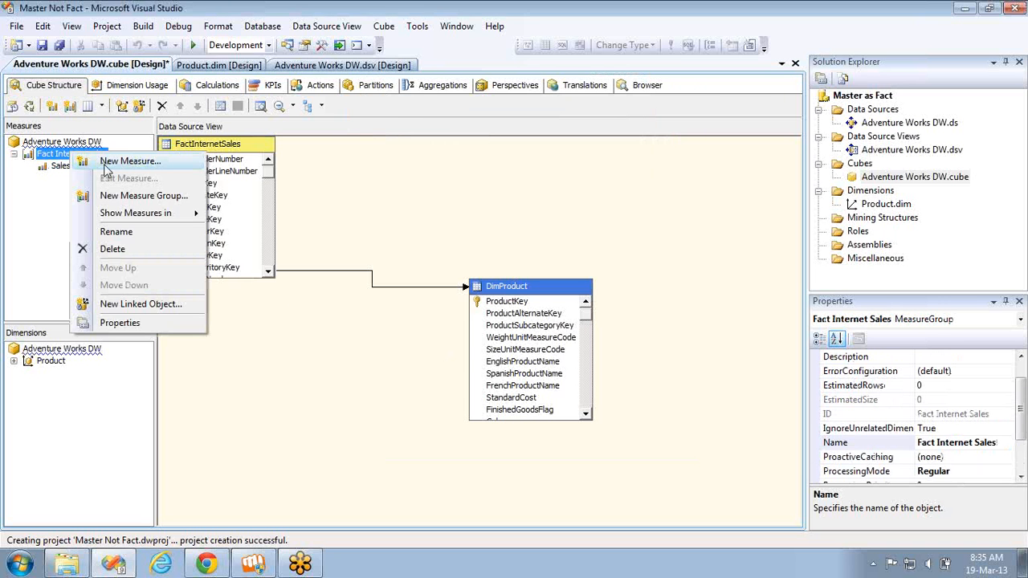
click(128, 162)
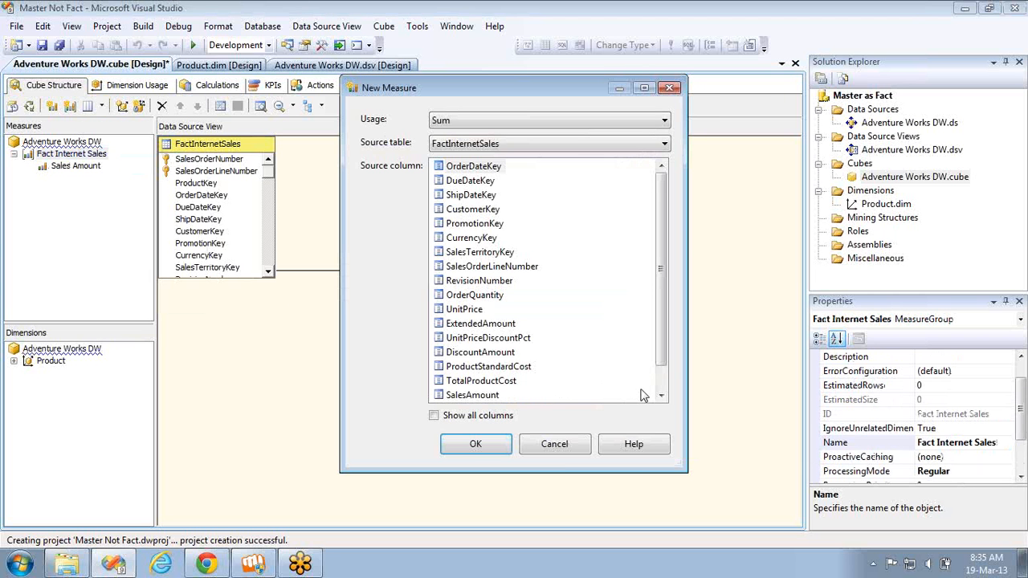
scroll(657, 392, down, 2)
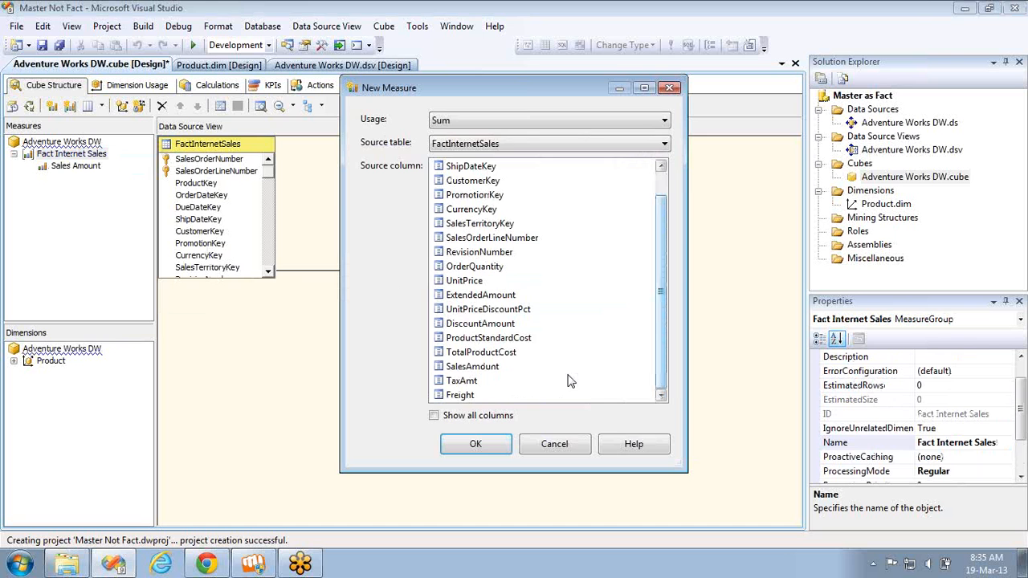
double_click(466, 382)
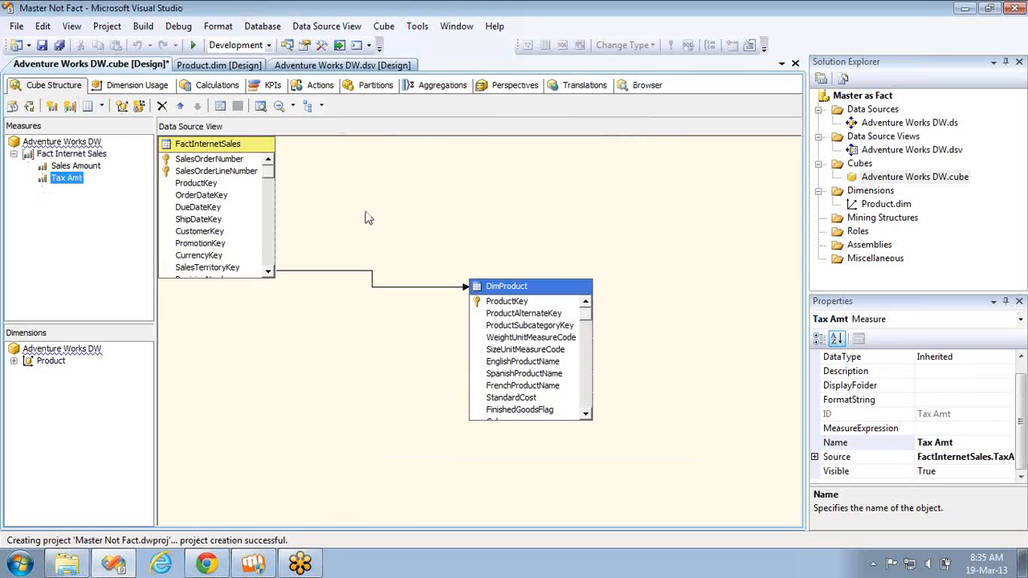
- Review the DimProduct and FactInternetSales tables and their relationship in the cube's data source view
click(514, 287)
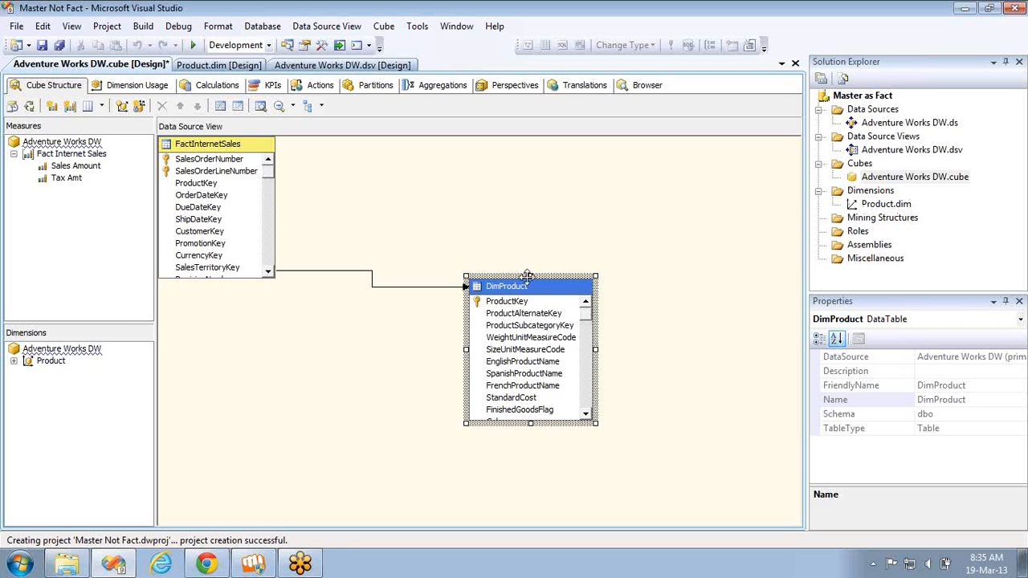
click(888, 206)
click(249, 157)
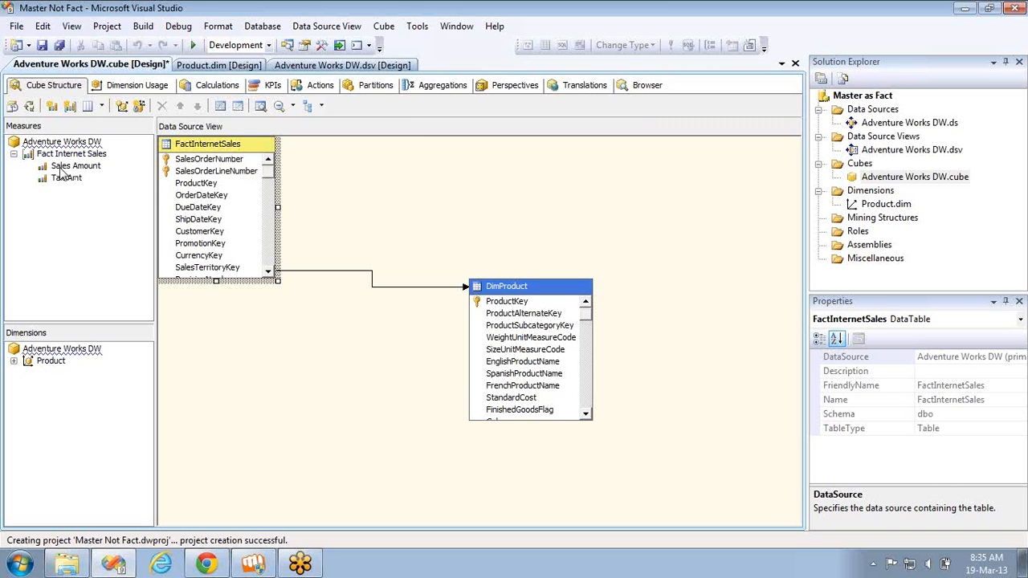
click(516, 291)
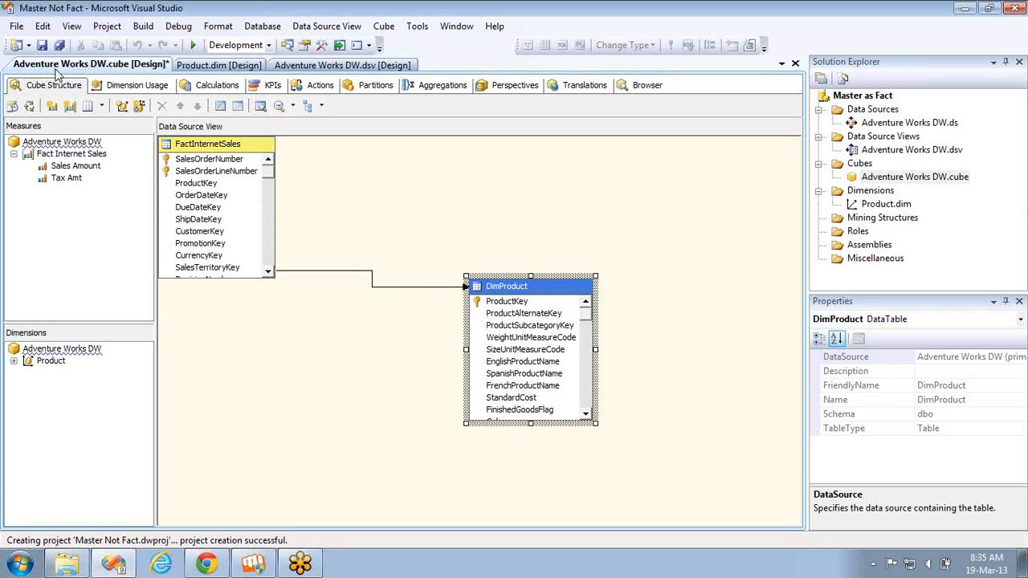
- Build and deploy the project, and run a full process of the Adventure Works DW cube
click(24, 105)
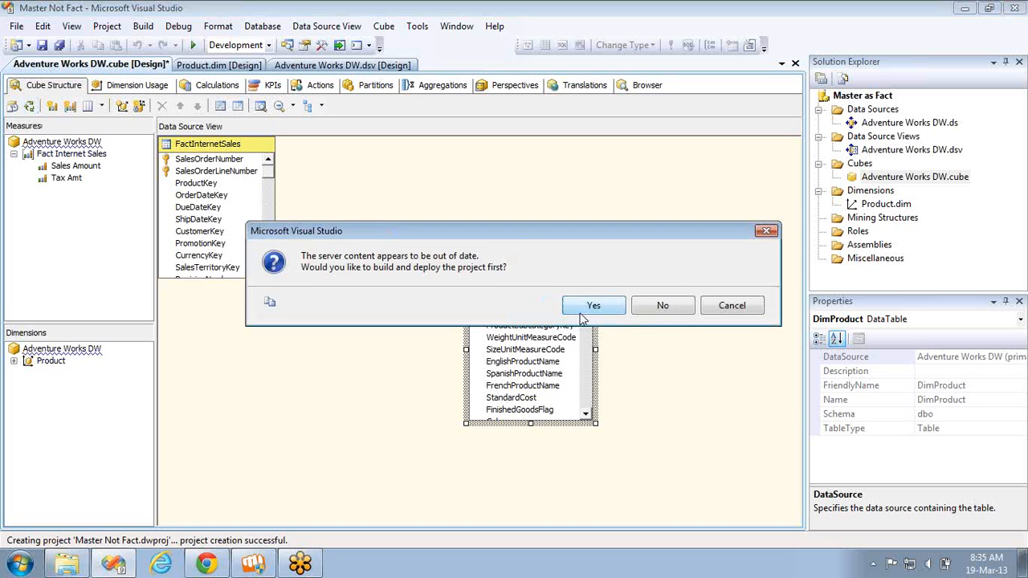
click(607, 307)
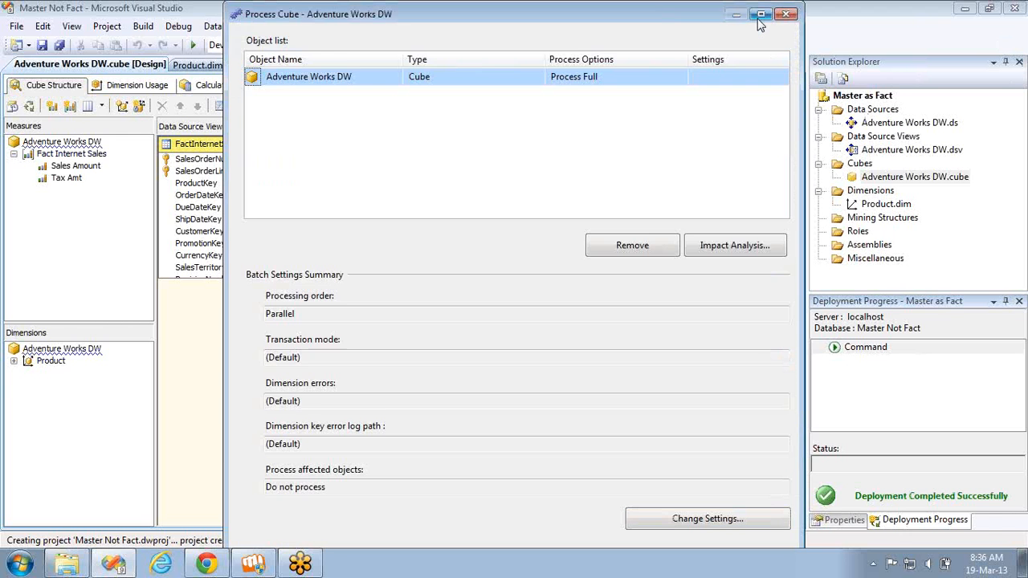
click(759, 19)
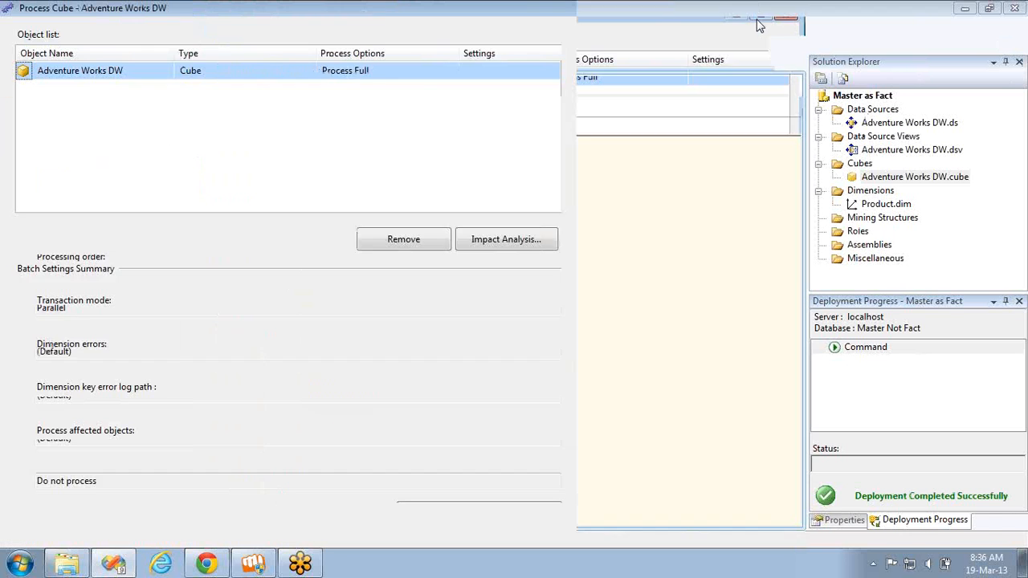
click(905, 527)
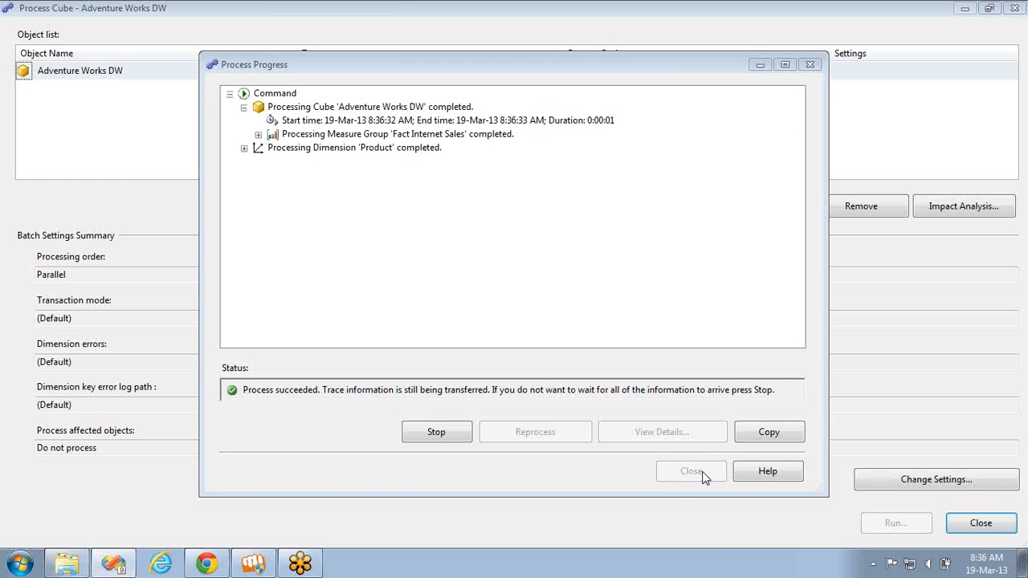
click(705, 474)
click(972, 532)
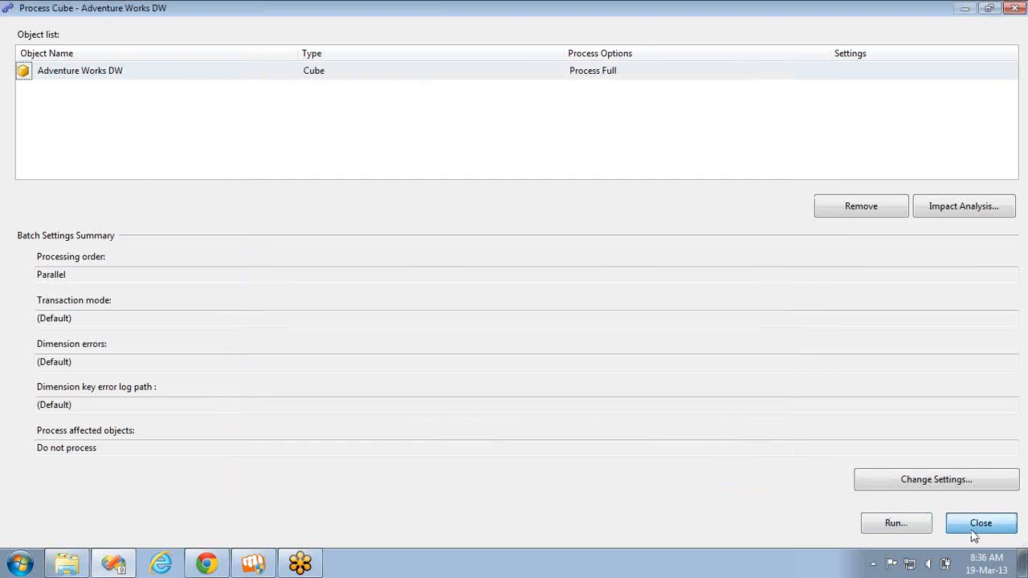
- Open the cube's data browser, and connect SQL Server Management Studio to the localhost Database Engine with Windows Authentication
click(644, 85)
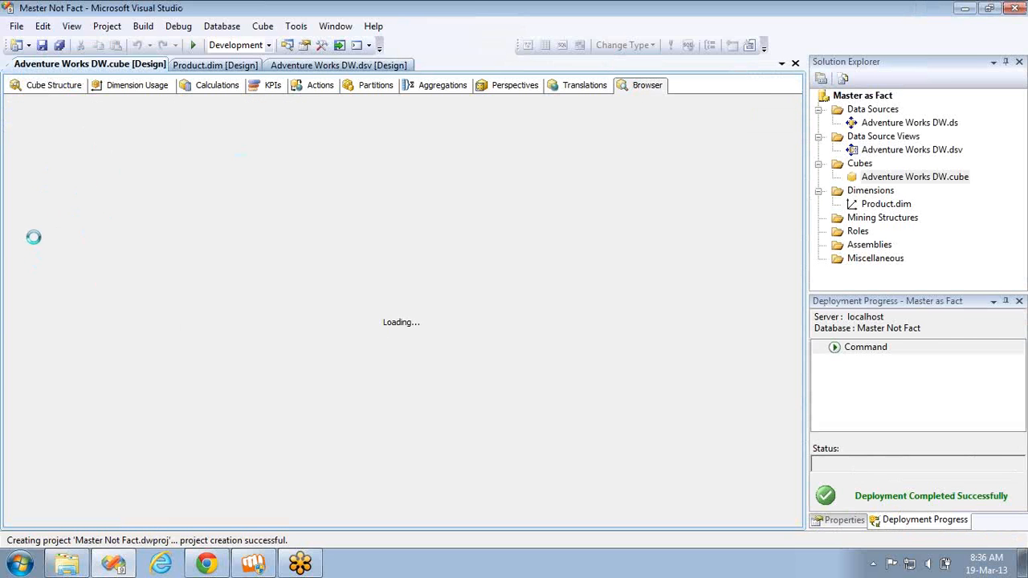
click(19, 564)
click(84, 302)
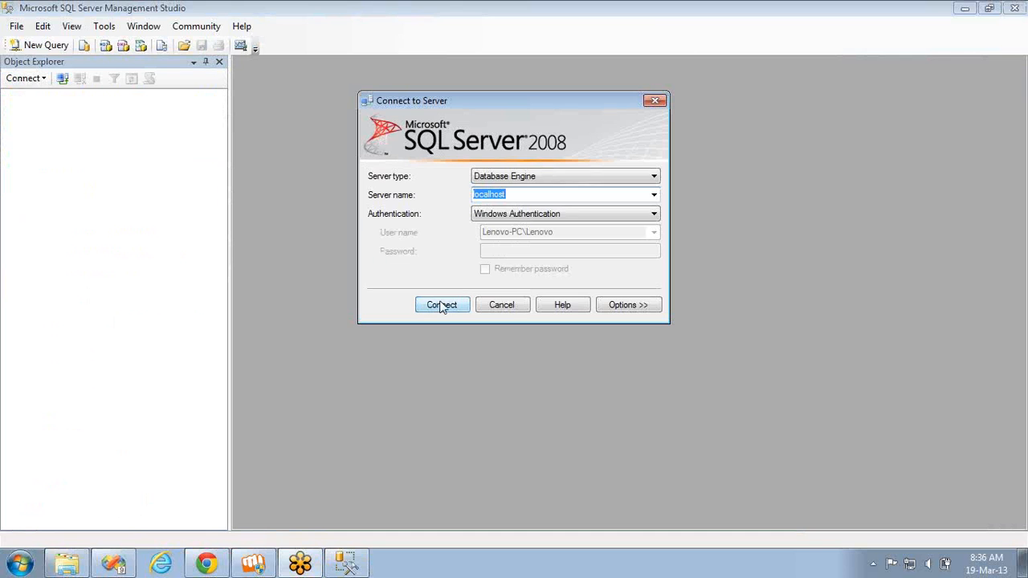
click(442, 307)
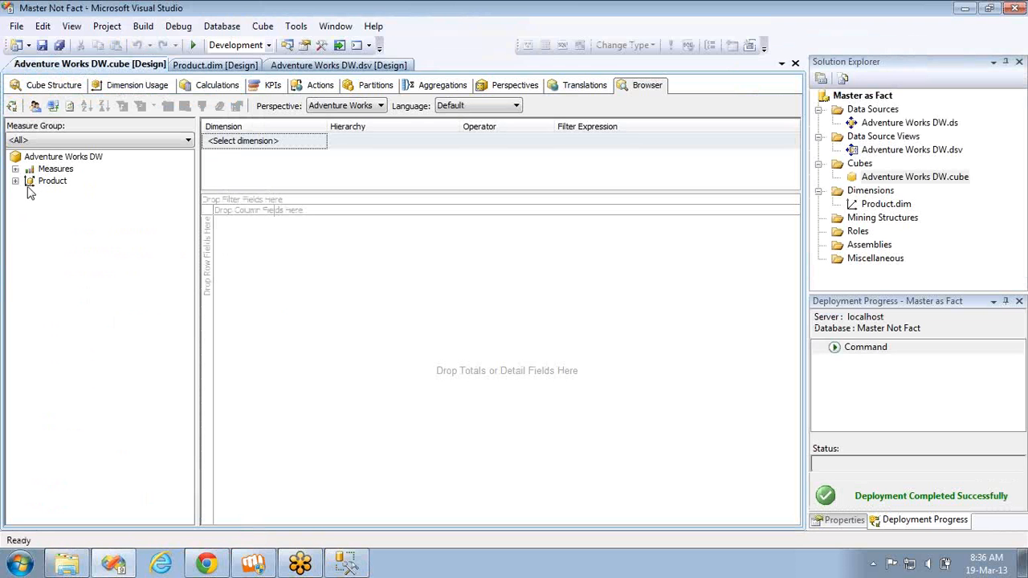
- Place the Product dimension's Color attribute on the browser's rows and expand the Fact Internet Sales measures
click(15, 180)
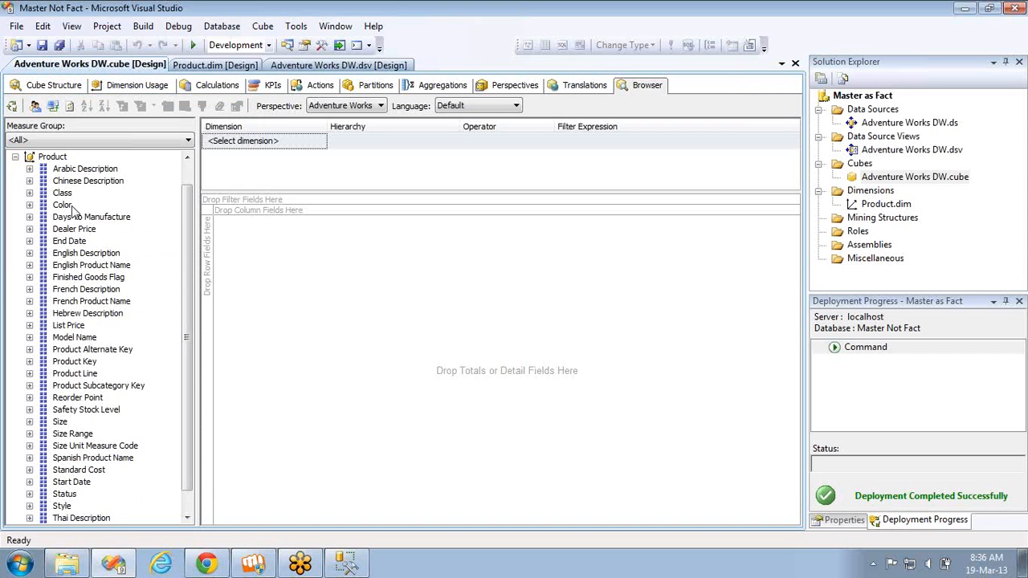
drag(63, 206, 202, 256)
click(15, 157)
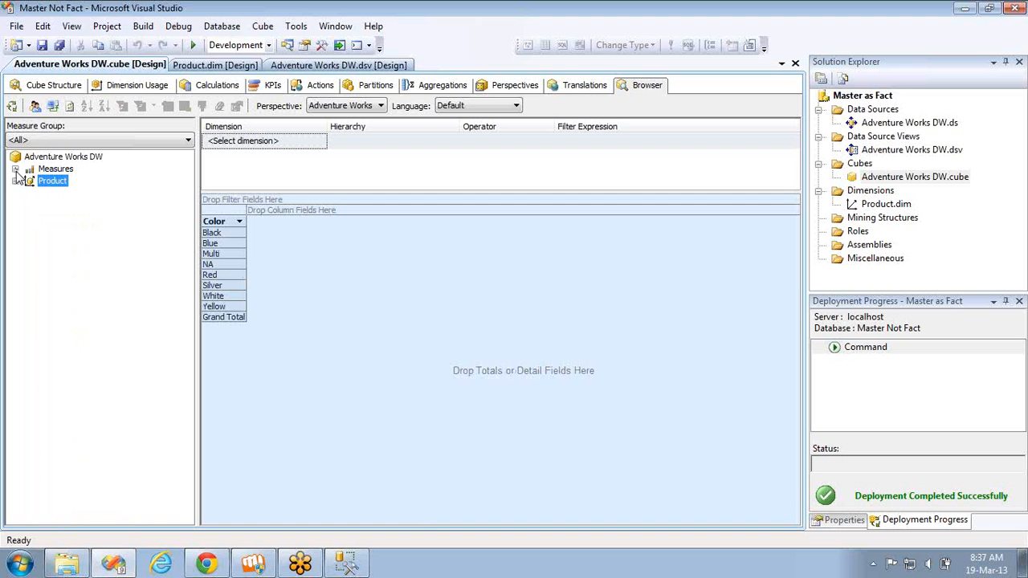
click(15, 168)
click(30, 182)
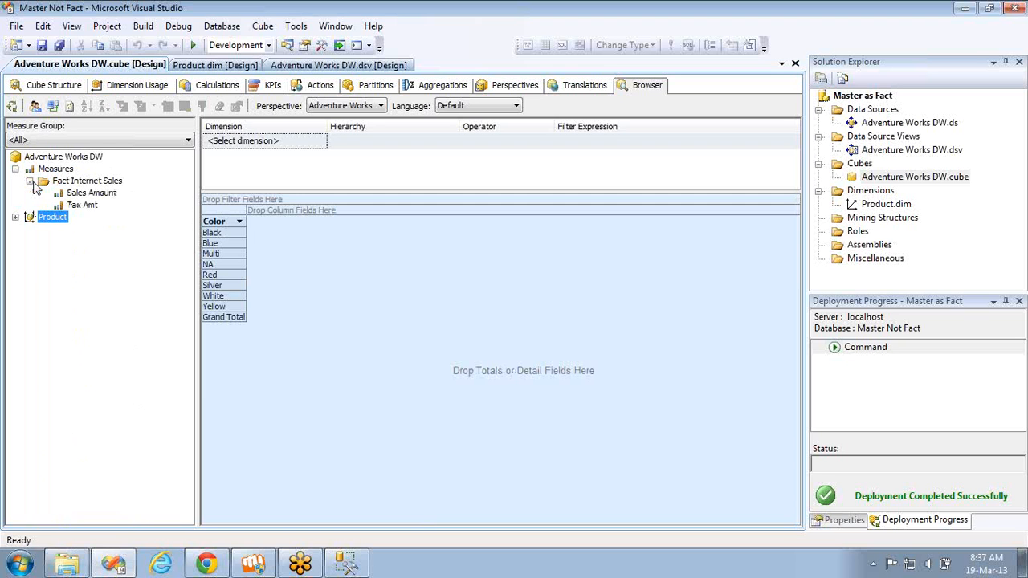
- Switch to SQL Server Management Studio and create a new query against the AdventureWorksDW database
key(alt+Tab)
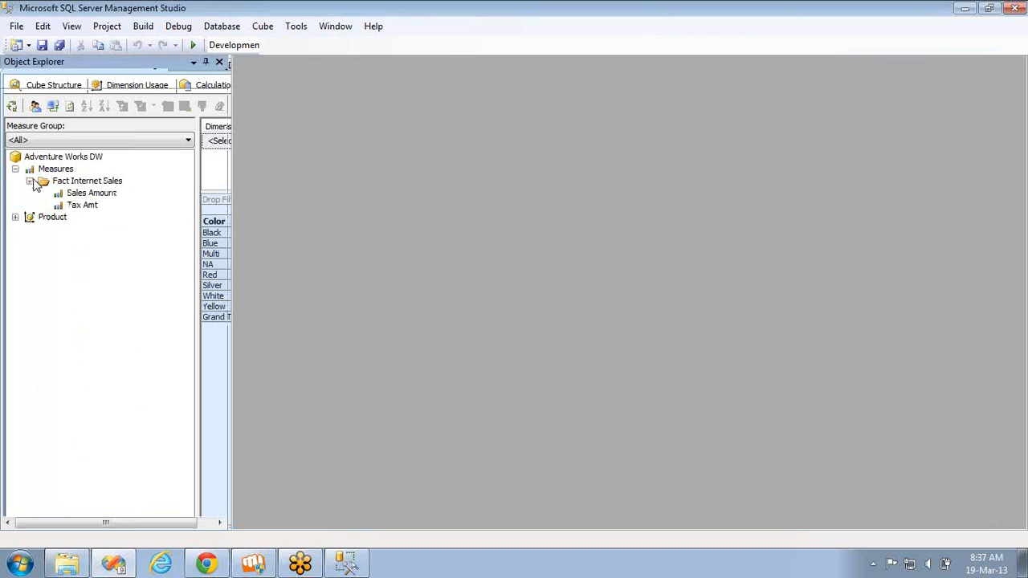
click(34, 46)
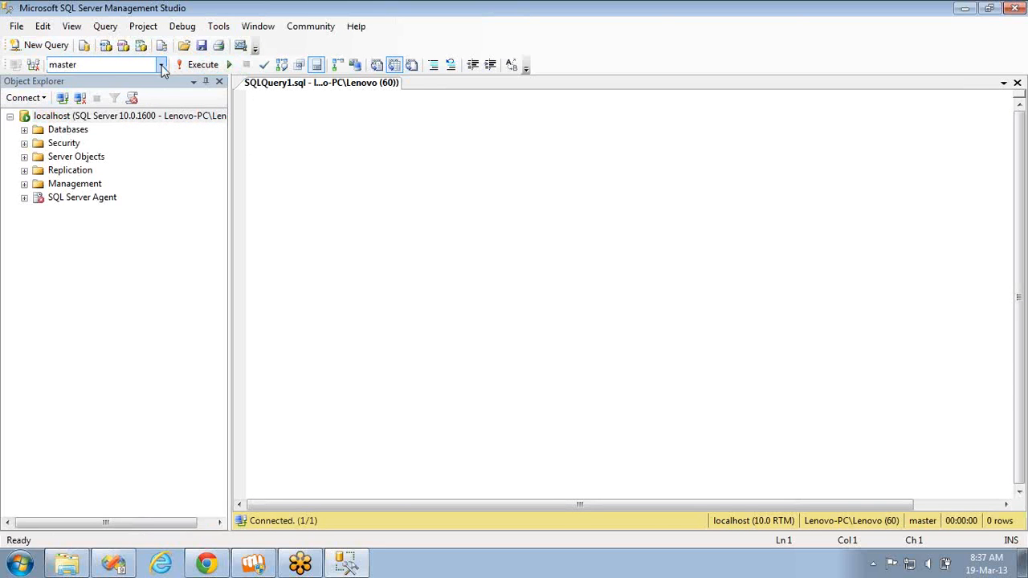
click(160, 64)
click(108, 92)
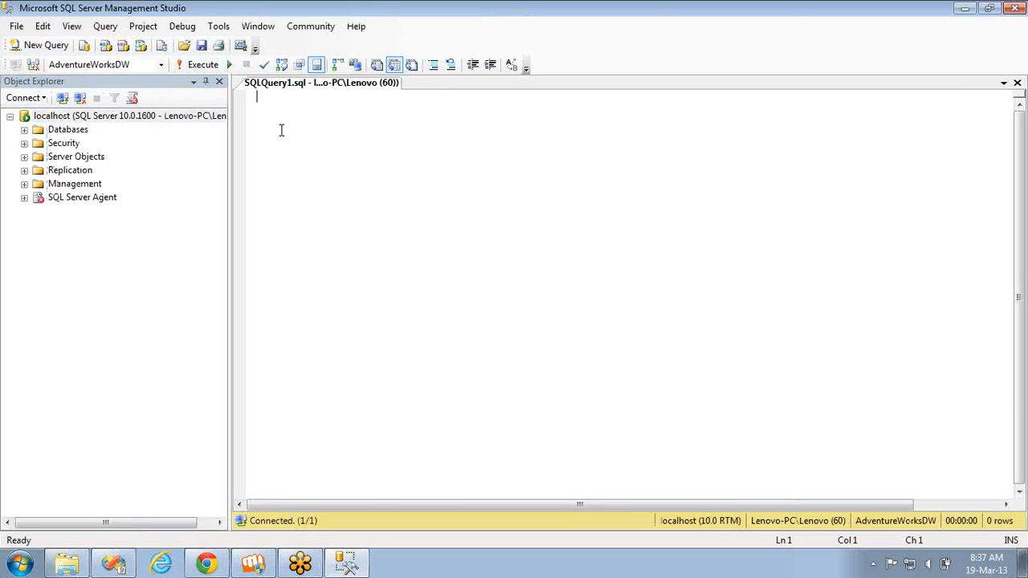
- Write and run the query "select COUNT(*) from DimProduct" to count all products
text(select )
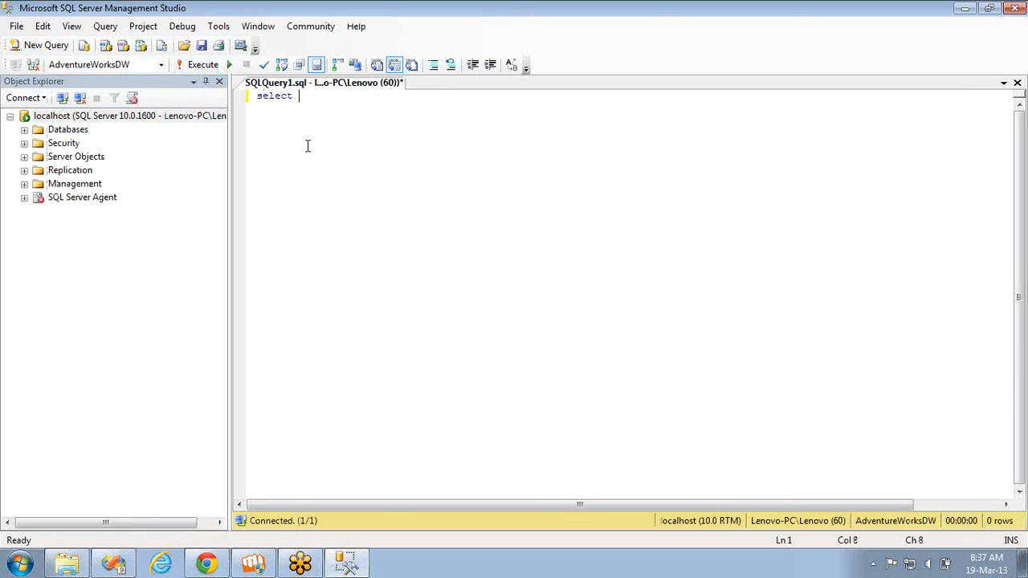
text(COUNT()
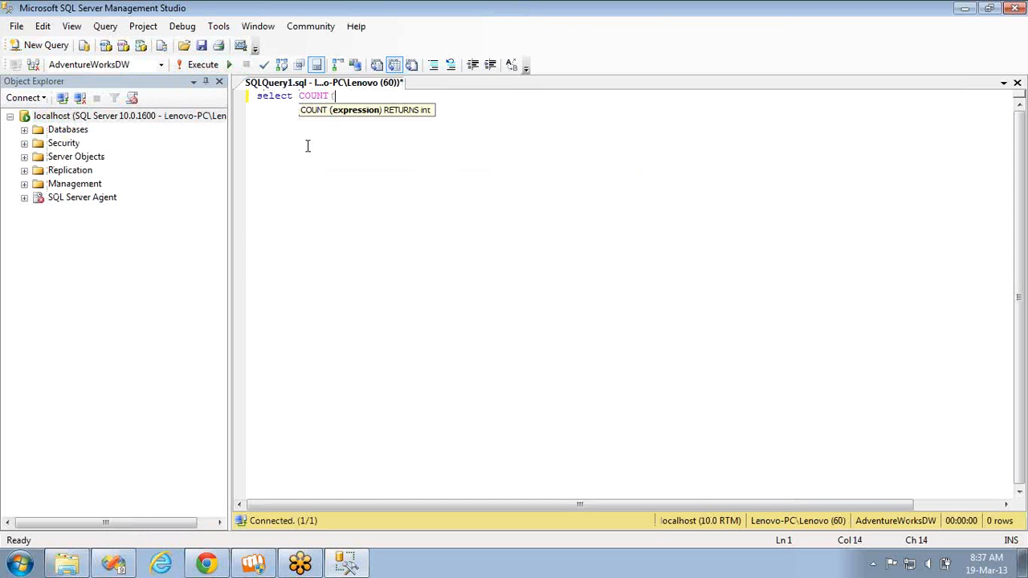
text(*) f)
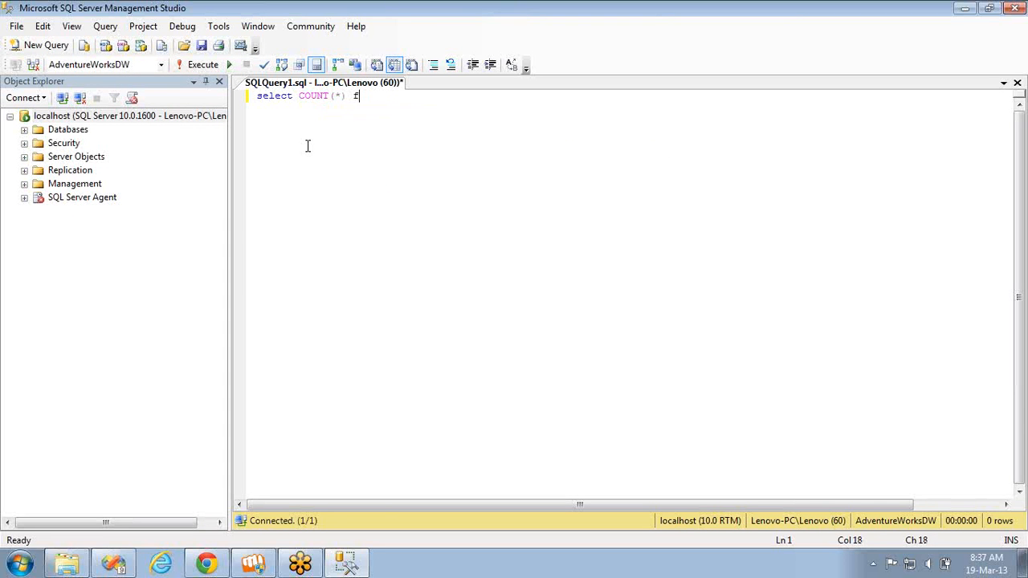
text(rom dim)
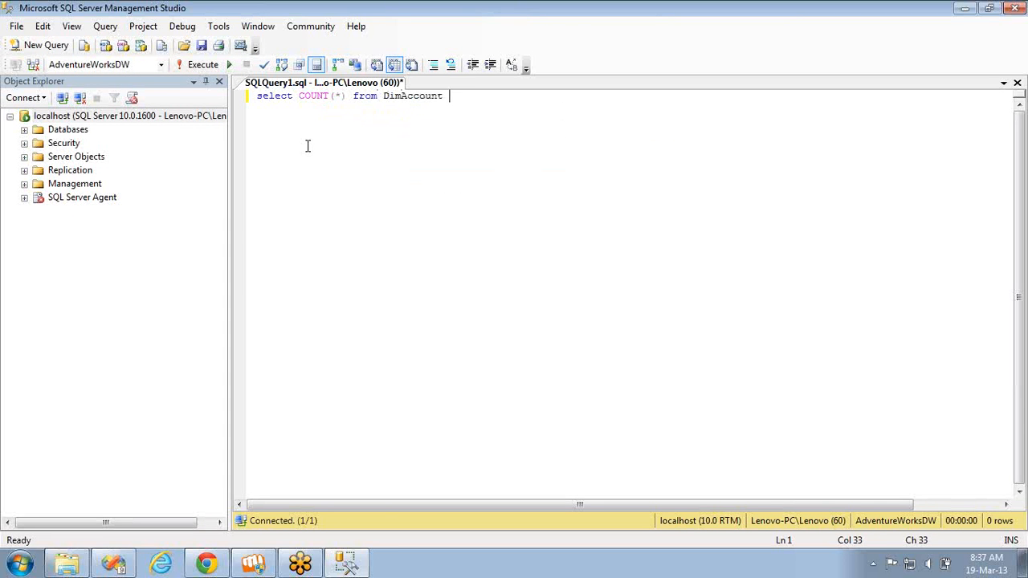
key(BackSpace)
key(BackSpace)
key(BackSpace)
key(BackSpace)
key(BackSpace)
key(BackSpace)
text(p)
key(F5)
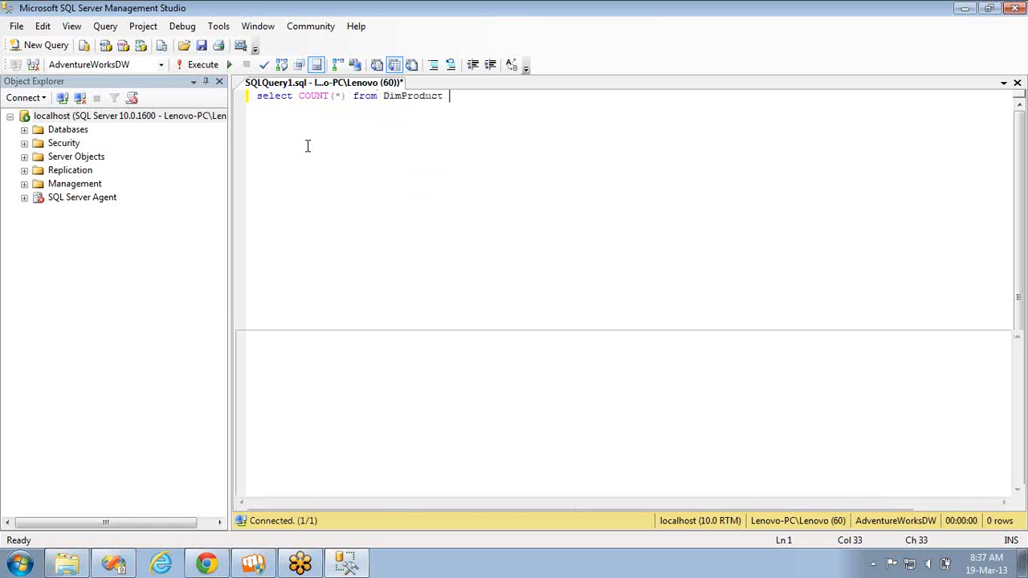
- Extend the query to return Color with the count, grouped by Color, and run it
key(Return)
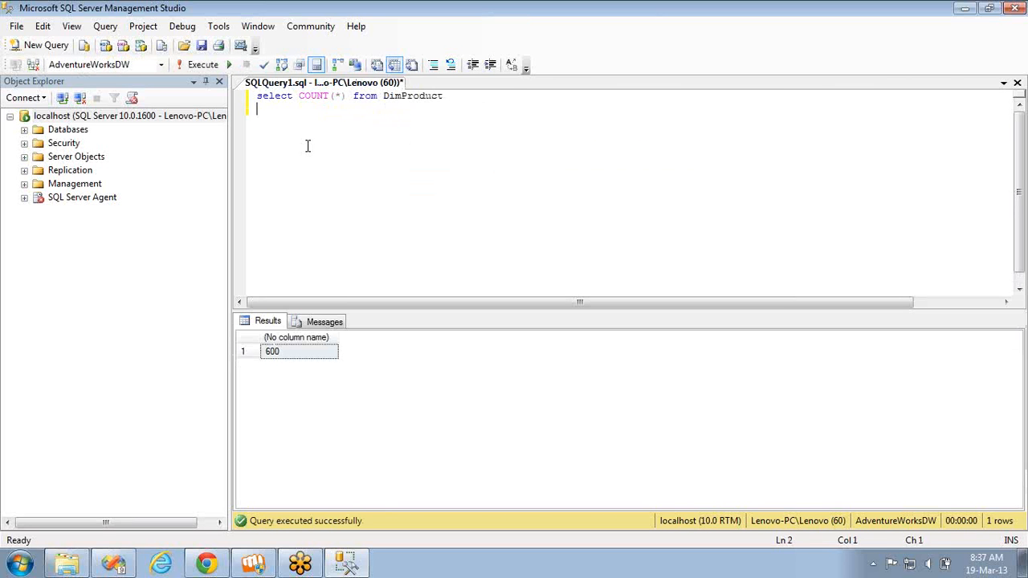
text(roup By color)
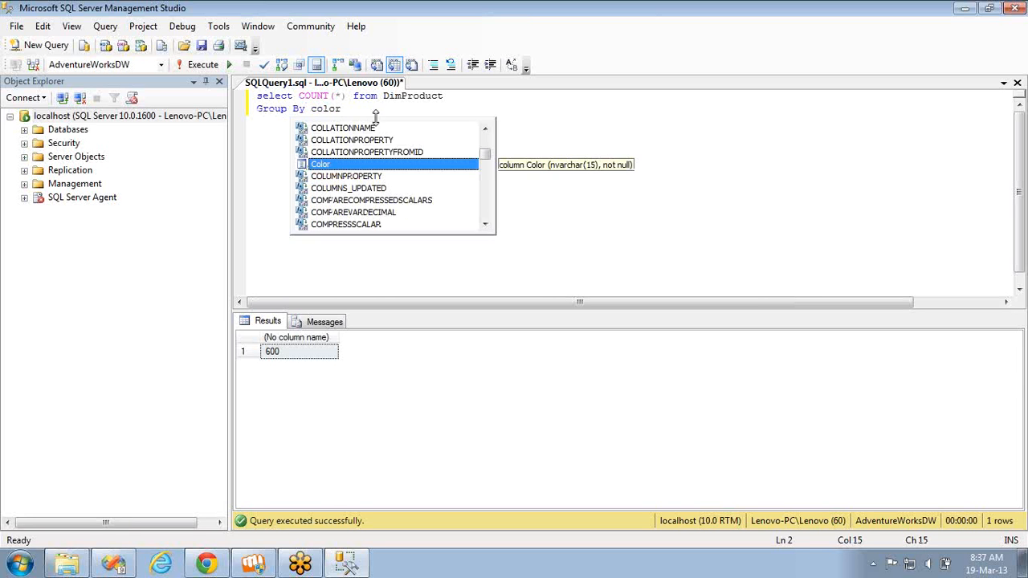
key(Tab)
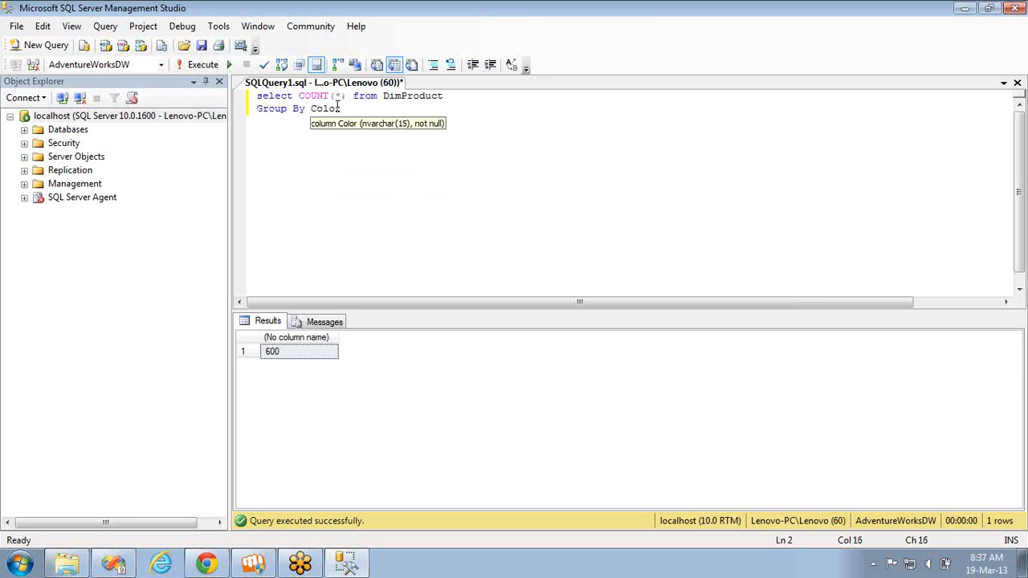
click(338, 107)
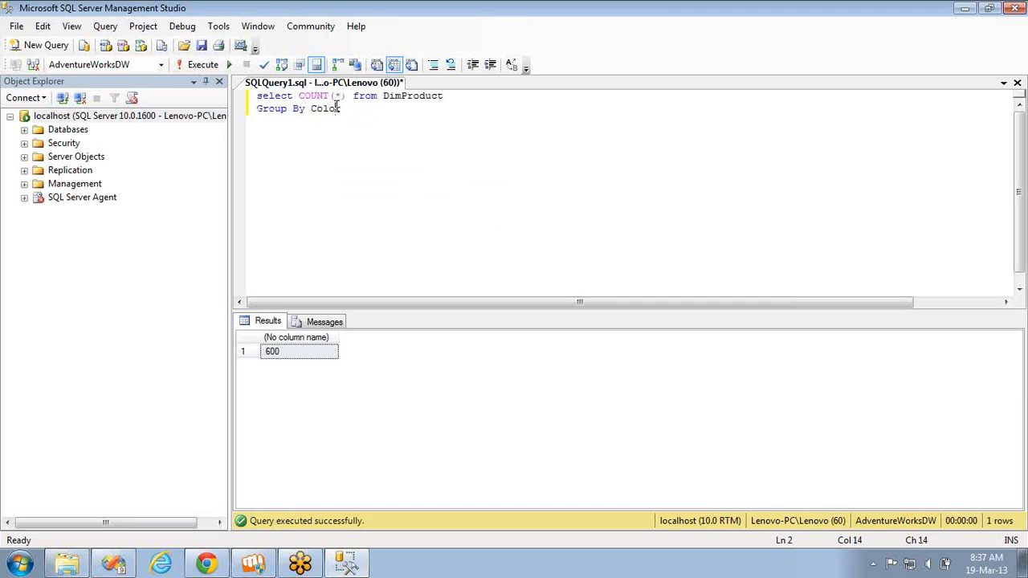
double_click(330, 107)
key(ctrl+c)
click(299, 96)
key(ctrl+v)
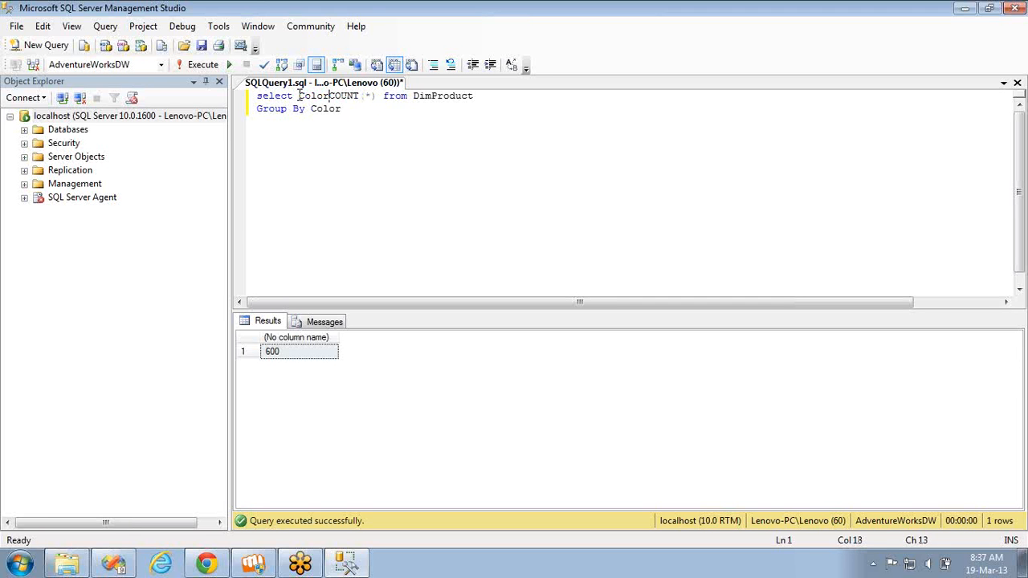
text(,)
key(F5)
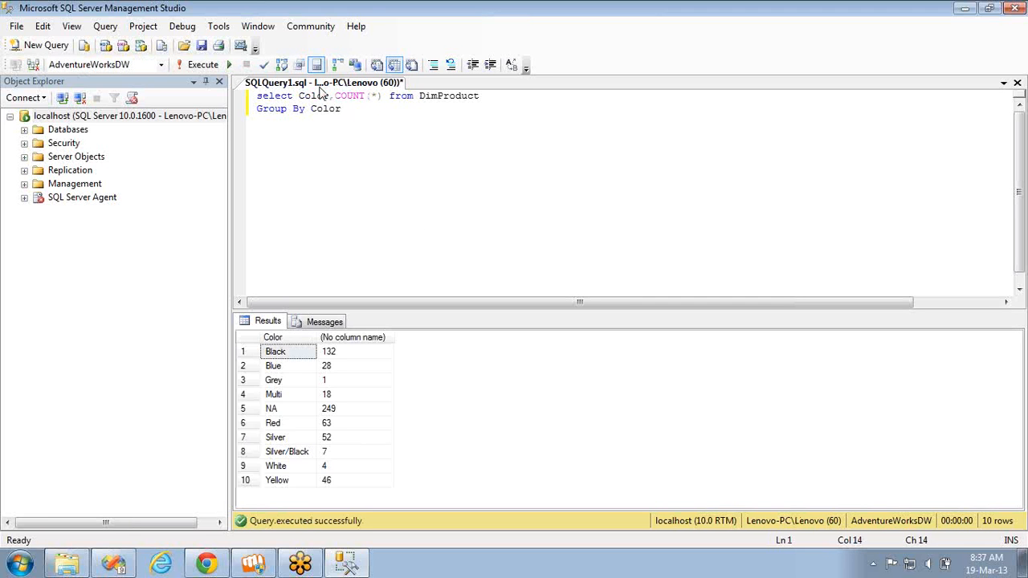
- Examine the product counts per color and the Color, COUNT(*) and DimProduct parts of the query
click(343, 366)
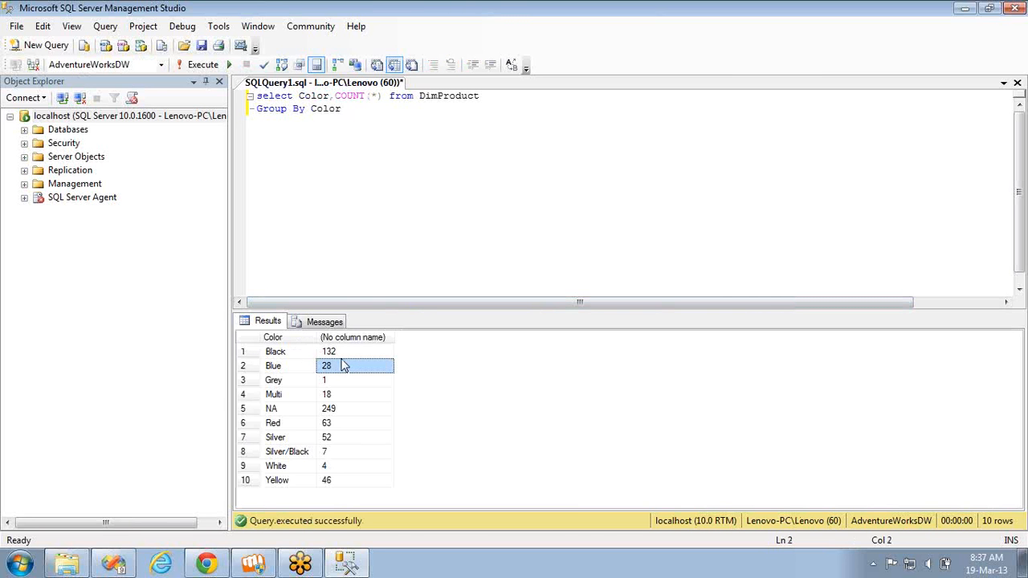
click(368, 96)
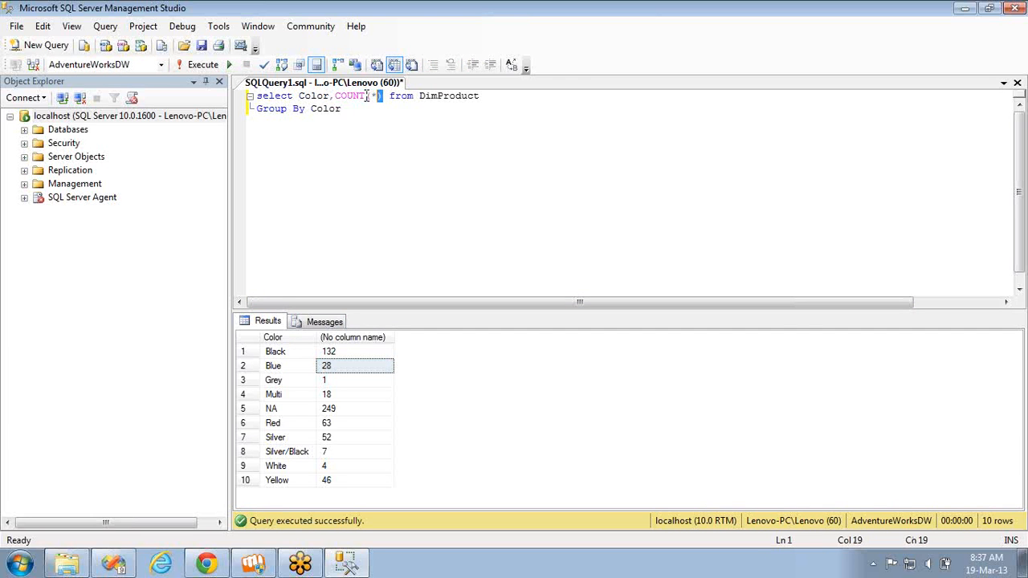
drag(383, 96, 335, 97)
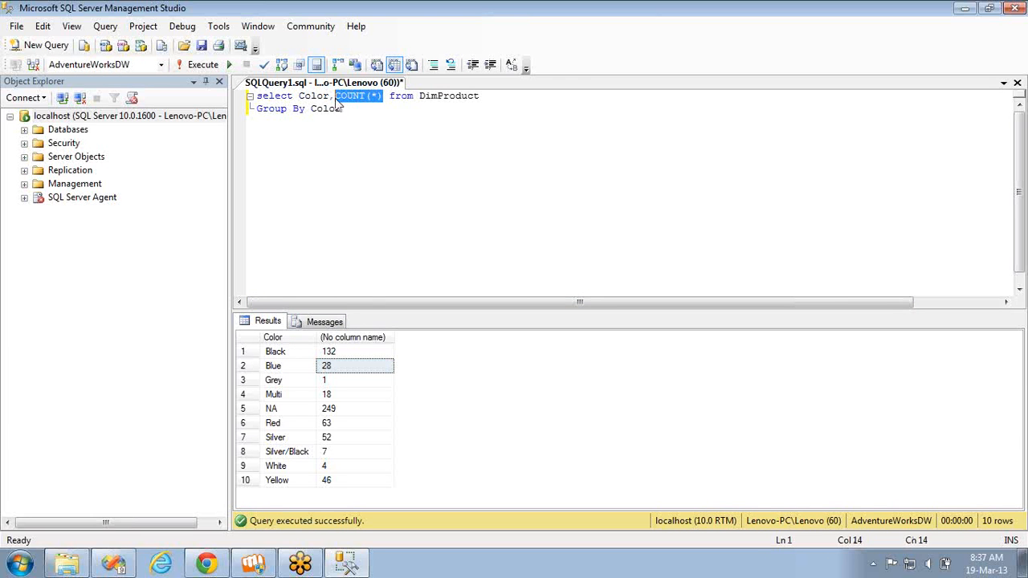
double_click(446, 96)
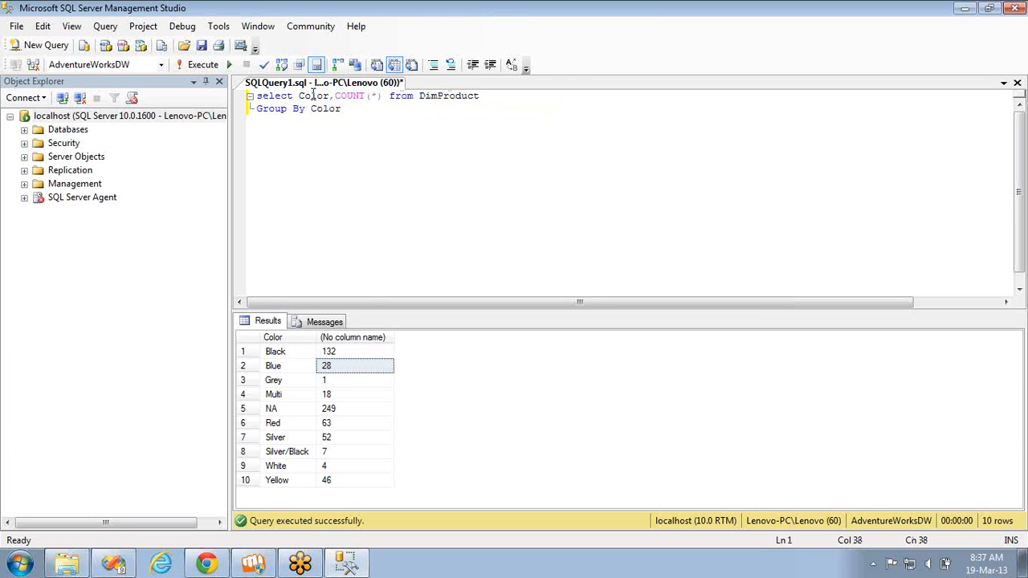
double_click(314, 96)
double_click(447, 94)
double_click(447, 95)
- Switch back to Visual Studio and add a Count of rows measure to the cube based on the DimProduct table
key(alt+Tab)
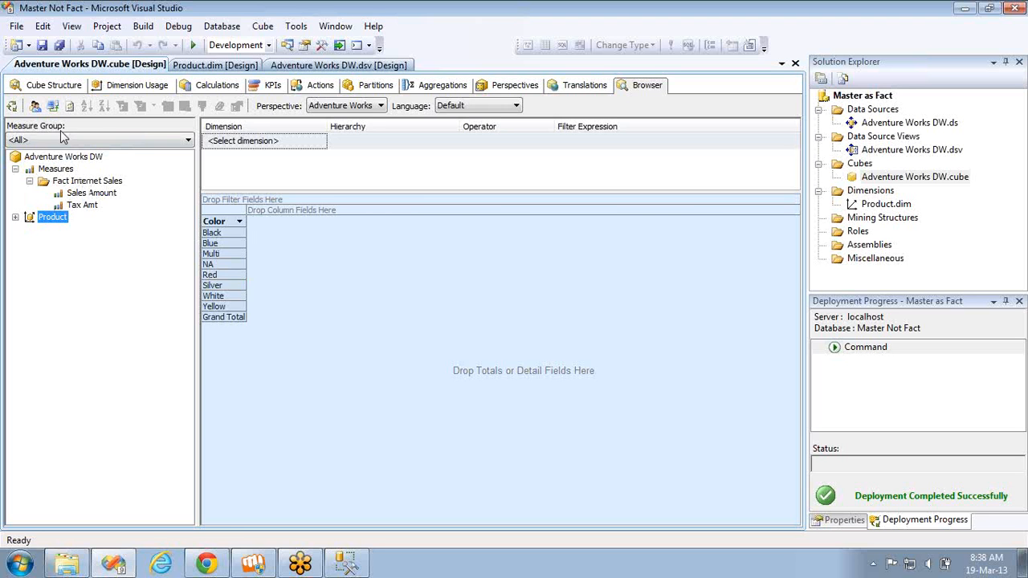
click(48, 85)
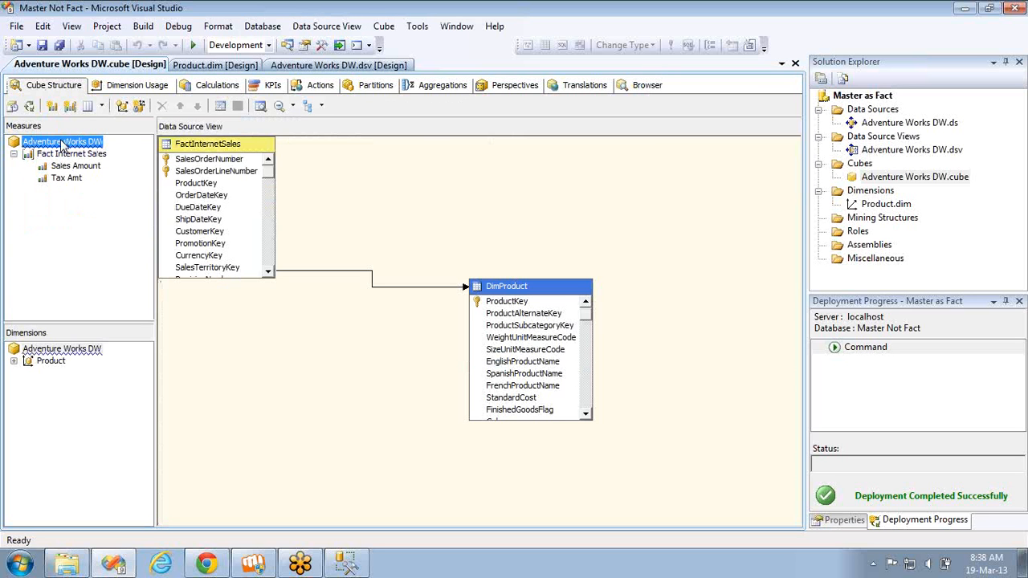
right_click(62, 141)
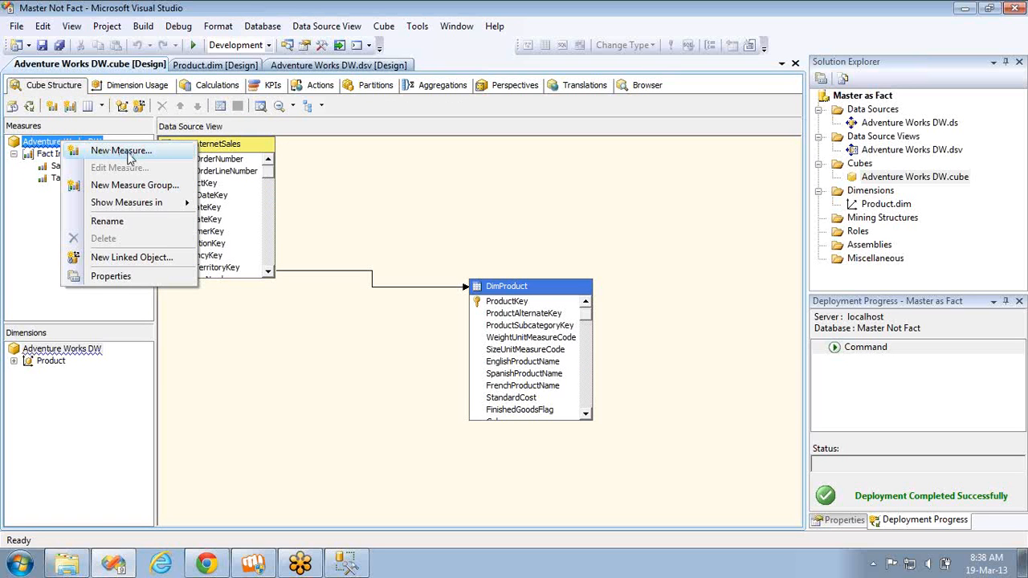
click(120, 151)
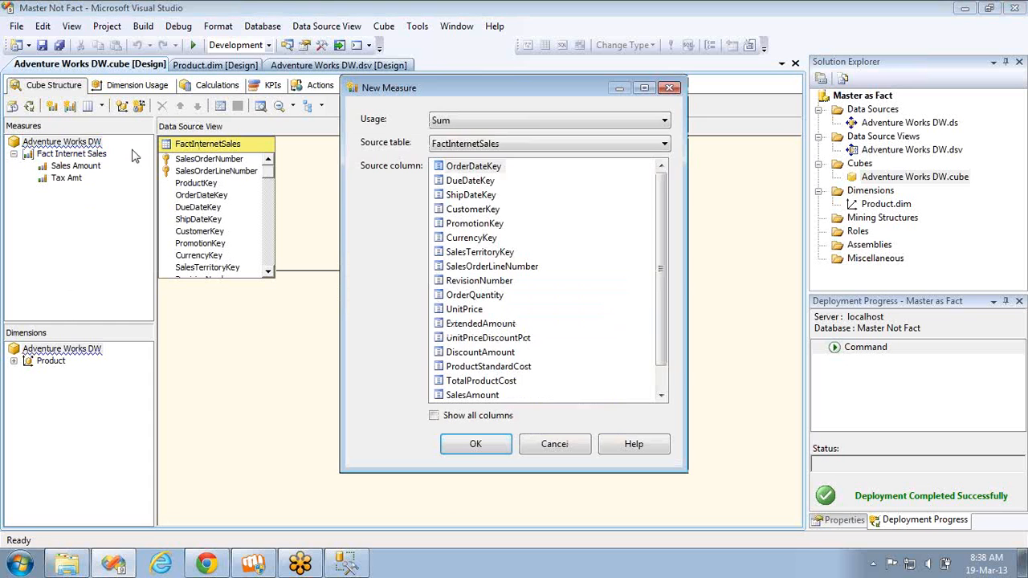
click(468, 145)
click(466, 159)
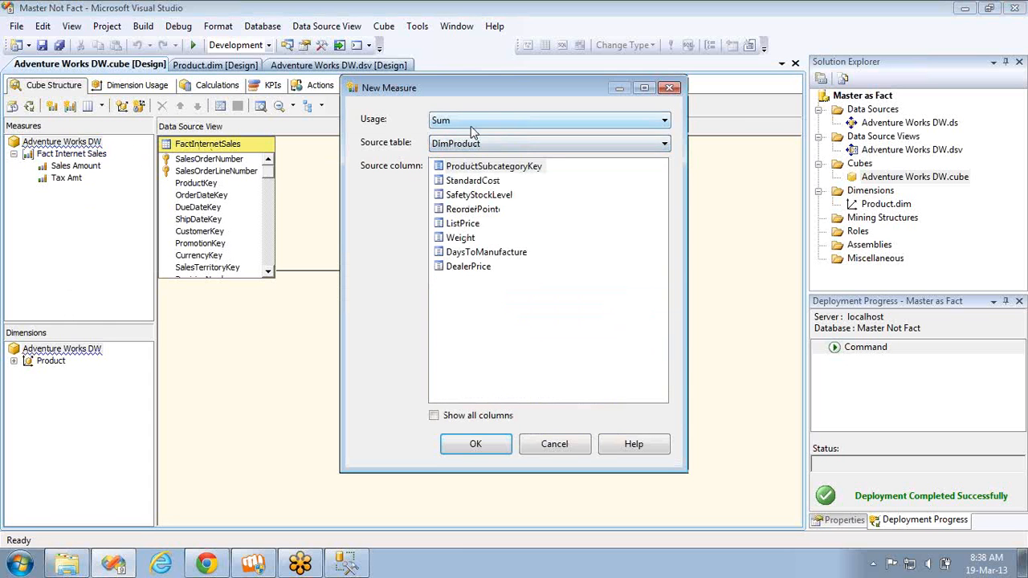
click(471, 122)
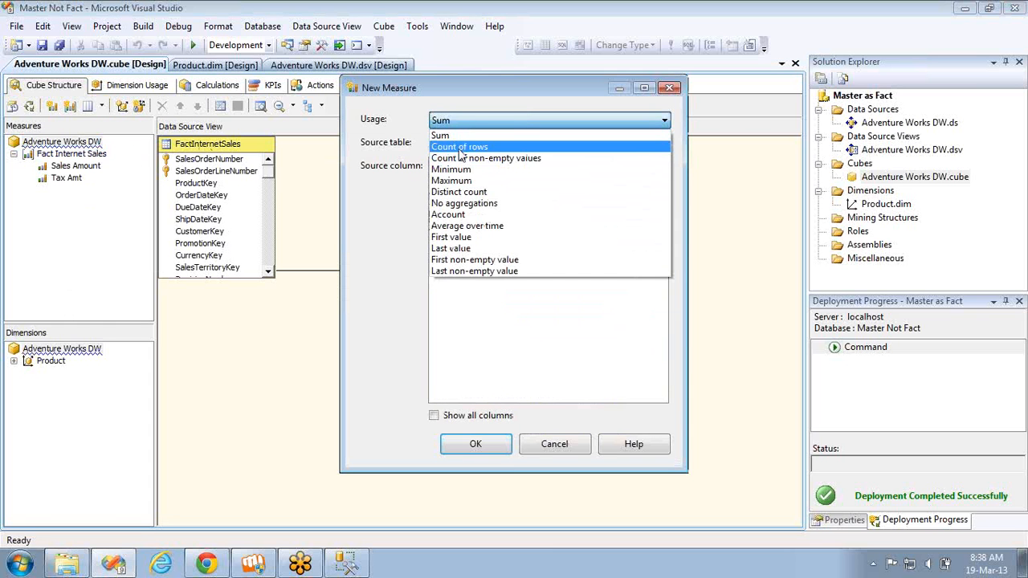
click(462, 148)
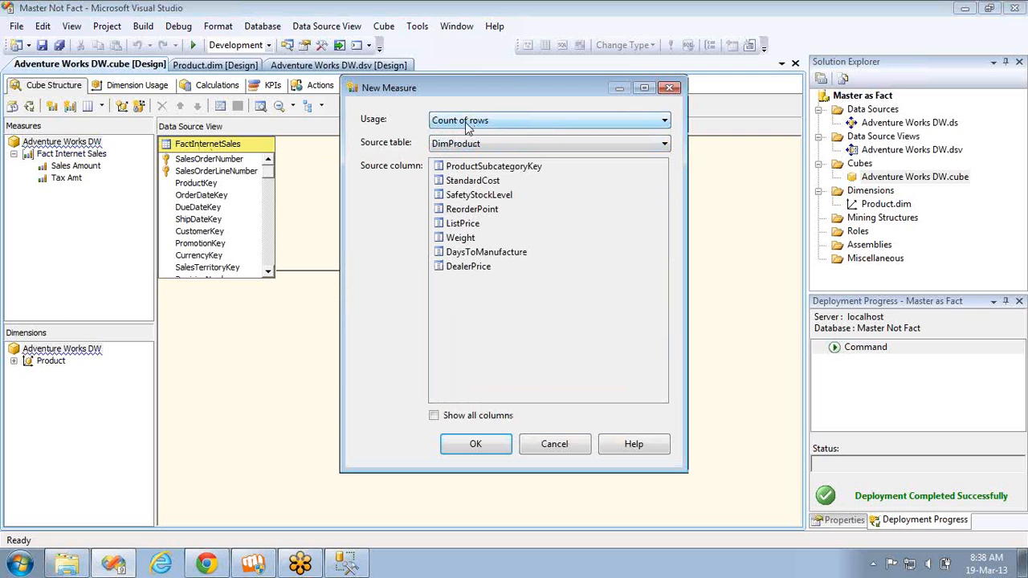
click(480, 443)
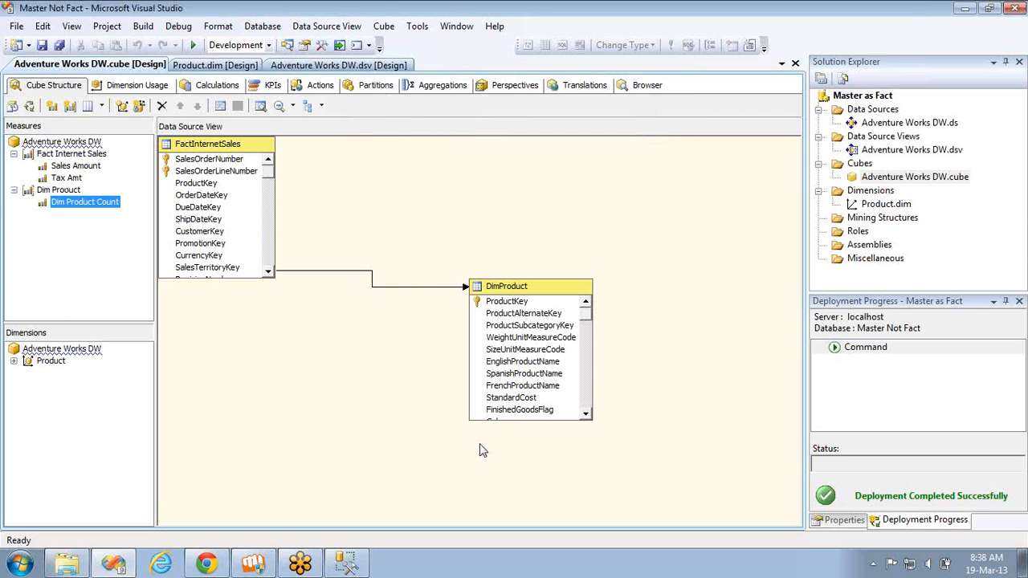
- Rename the new count measure in the Dim Product measure group as Prod Count
click(81, 203)
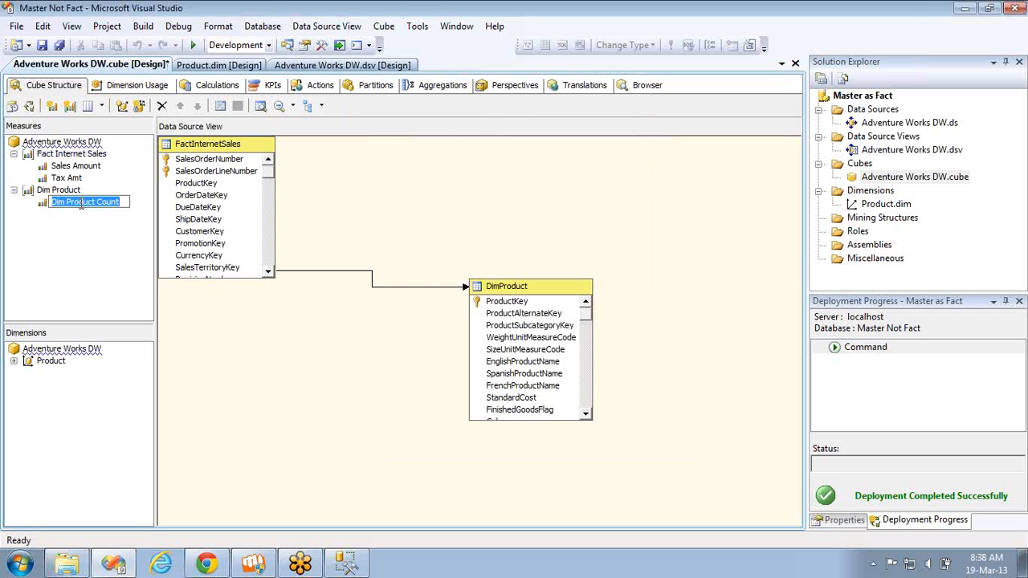
text(Prod Count)
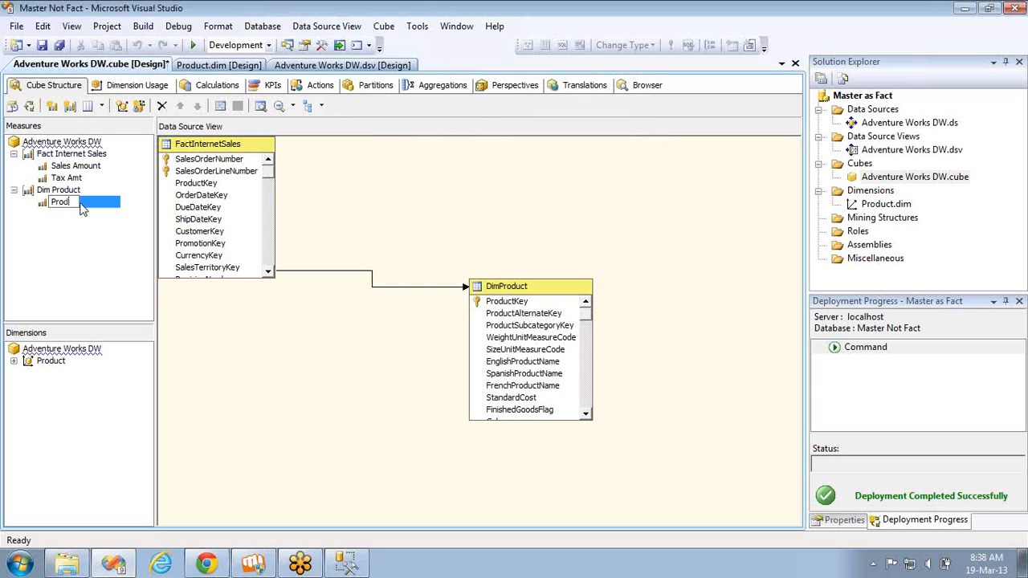
click(119, 247)
click(51, 191)
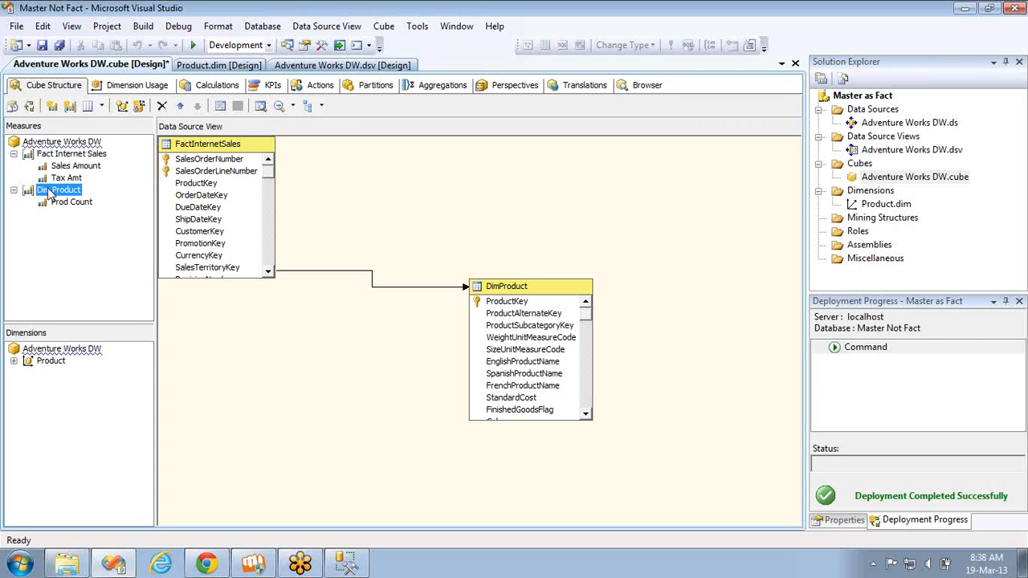
- Deploy the changed project and fully process the Adventure Works DW cube, closing the processing windows once it finishes
click(29, 106)
key(Return)
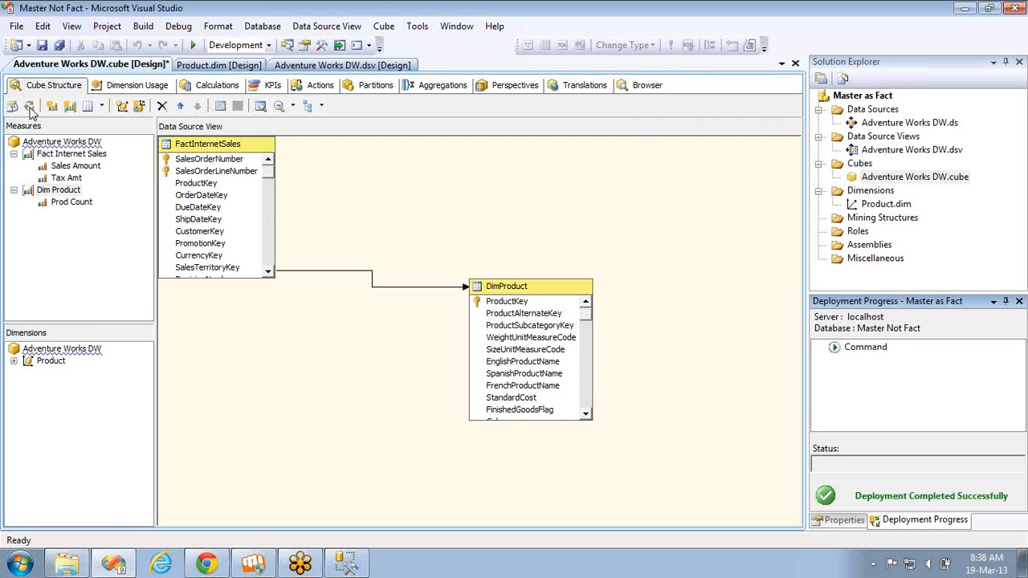
key(Return)
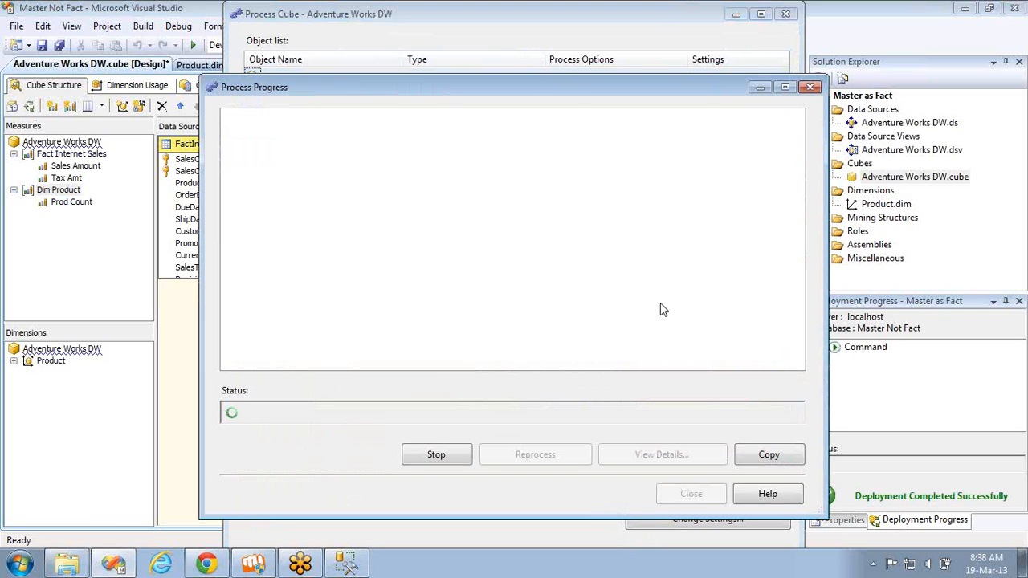
click(693, 494)
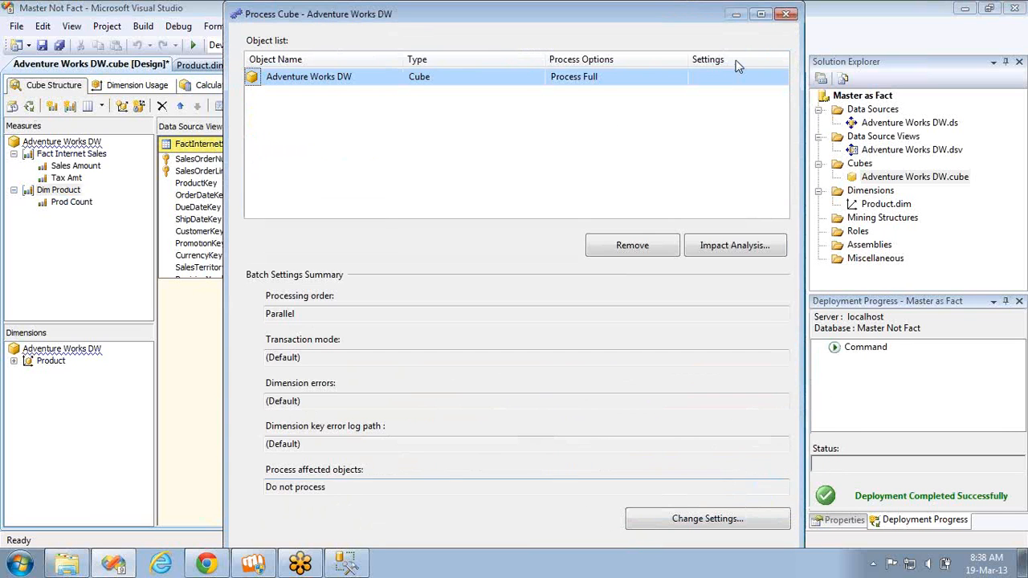
click(786, 15)
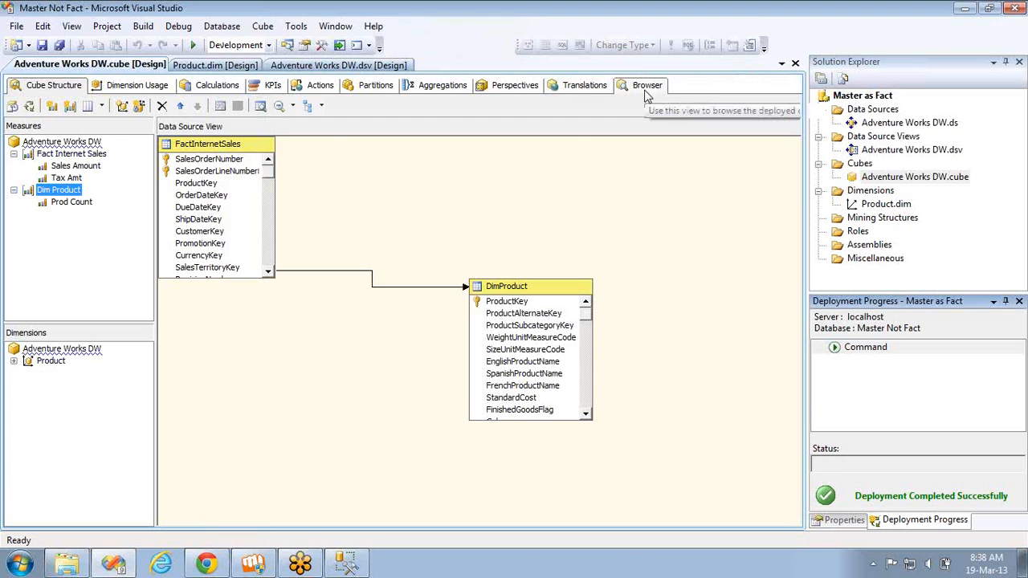
- Reconnect the cube browser to the reprocessed cube and display Prod Count by product Color
click(645, 85)
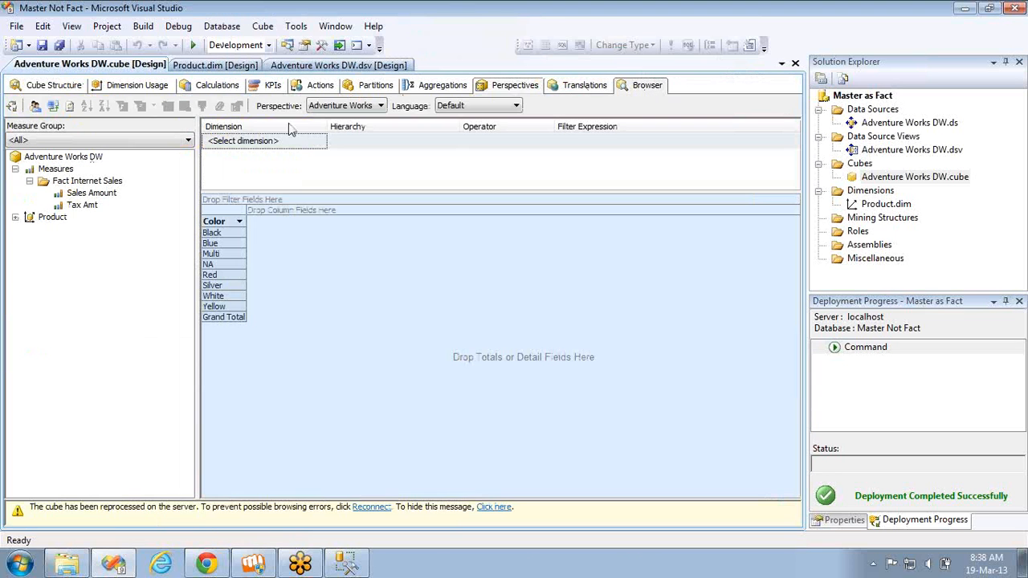
click(52, 106)
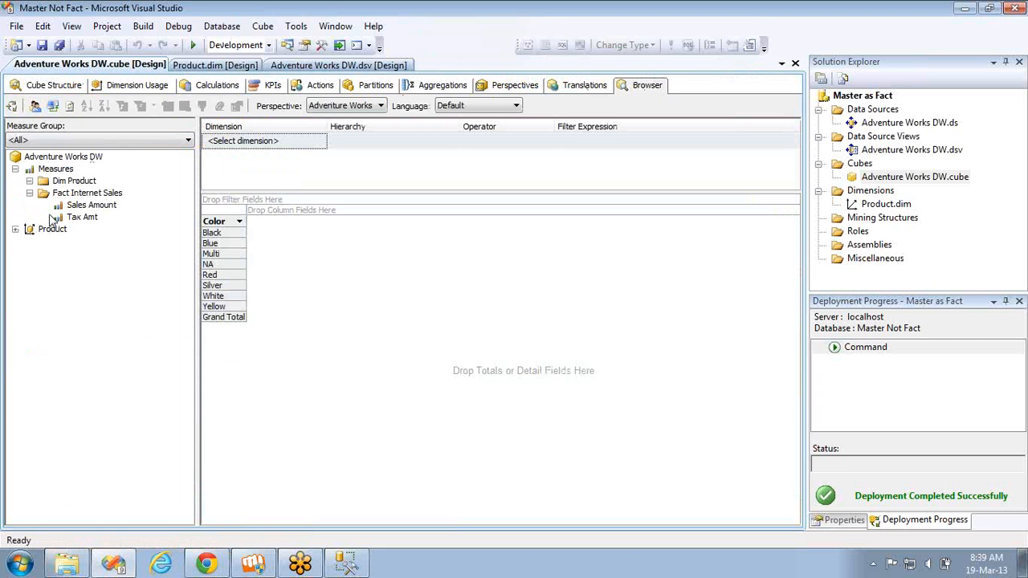
click(30, 181)
drag(87, 194, 98, 278)
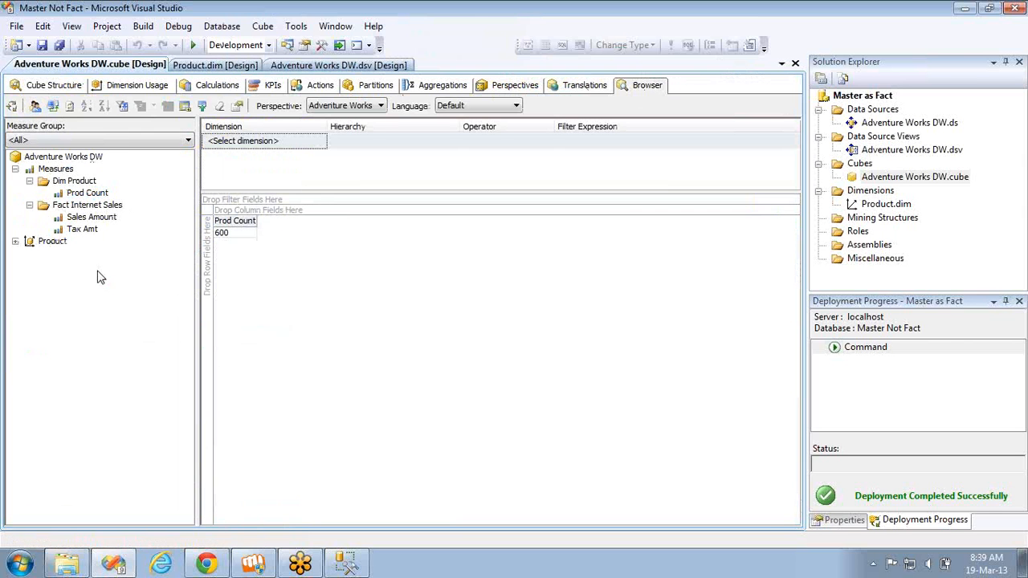
click(15, 241)
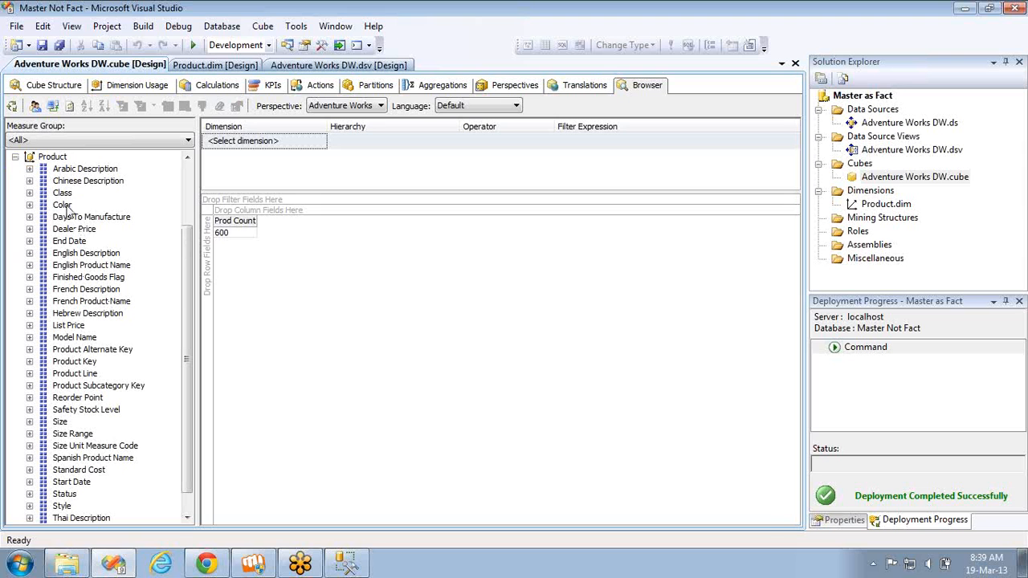
drag(67, 208, 211, 229)
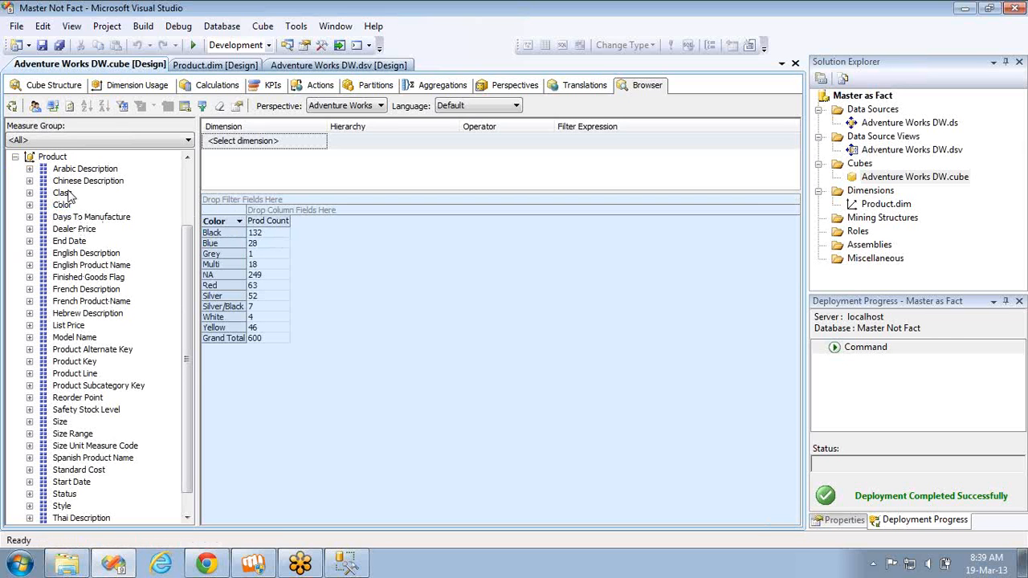
- Add Class ahead of Color in the browser rows and expand the H and (Blank) classes to compare their counts by color
drag(68, 196, 202, 234)
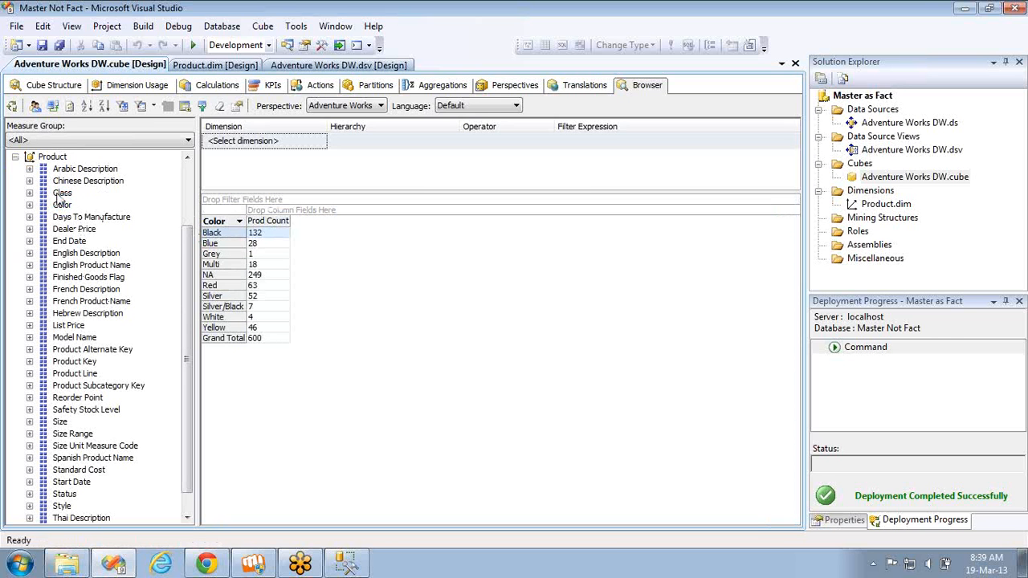
drag(58, 193, 205, 263)
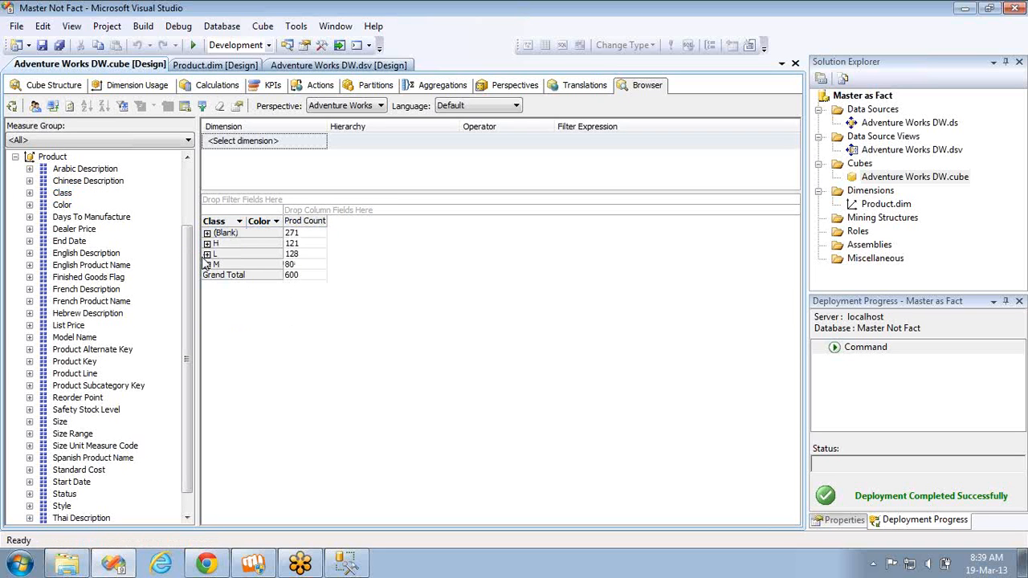
click(207, 243)
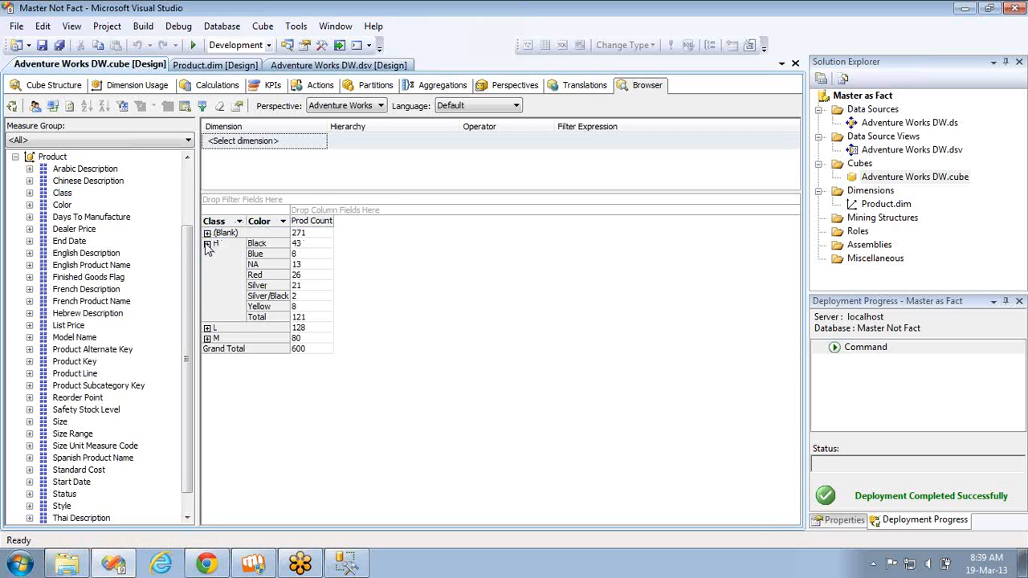
click(207, 244)
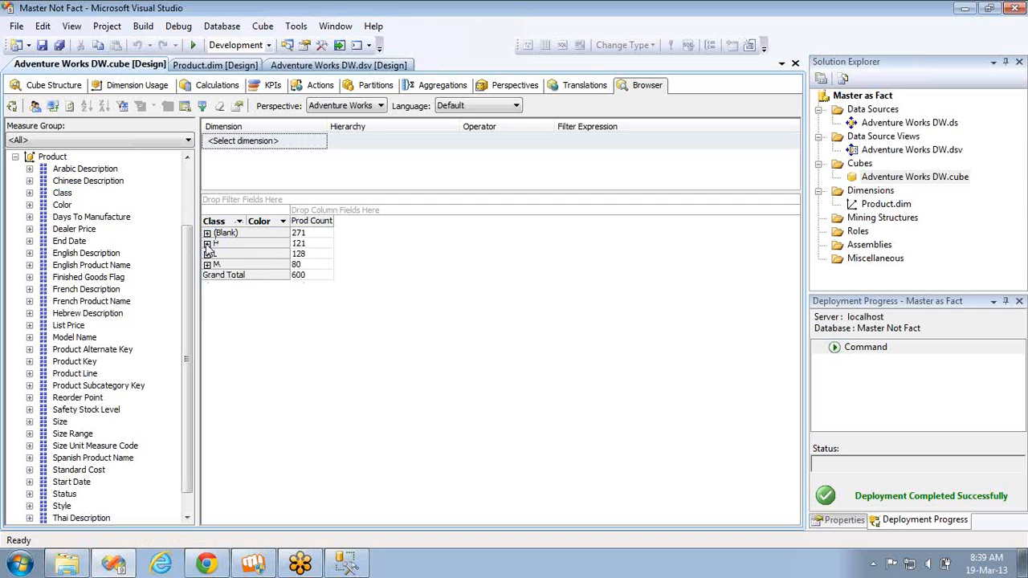
click(208, 233)
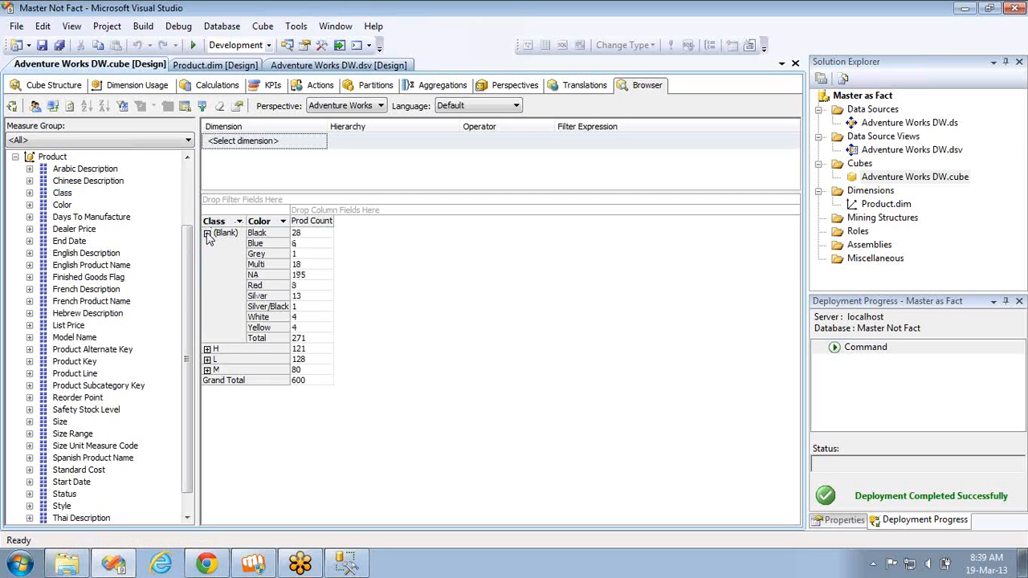
click(207, 233)
click(207, 233)
drag(270, 290, 56, 183)
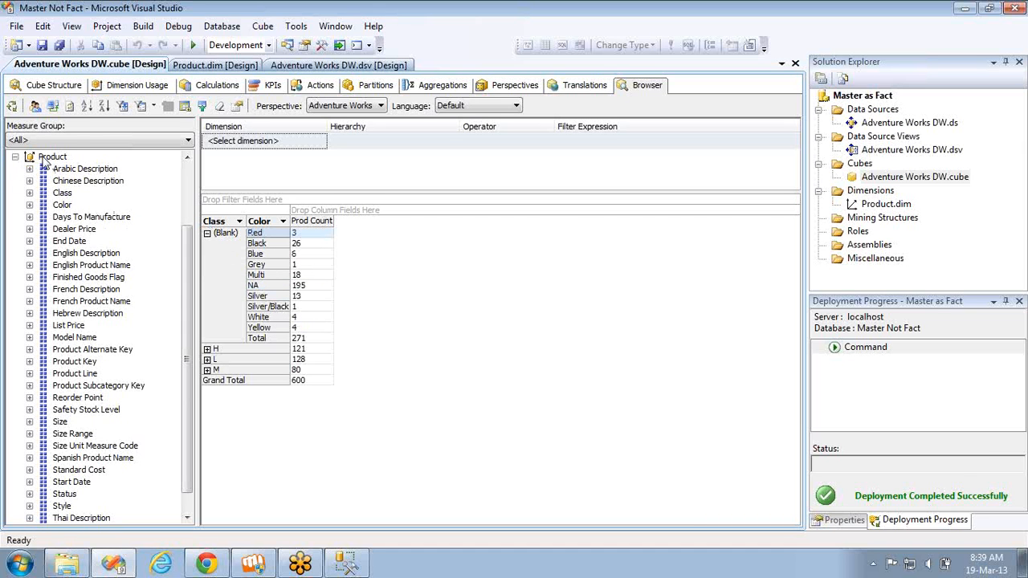
click(16, 157)
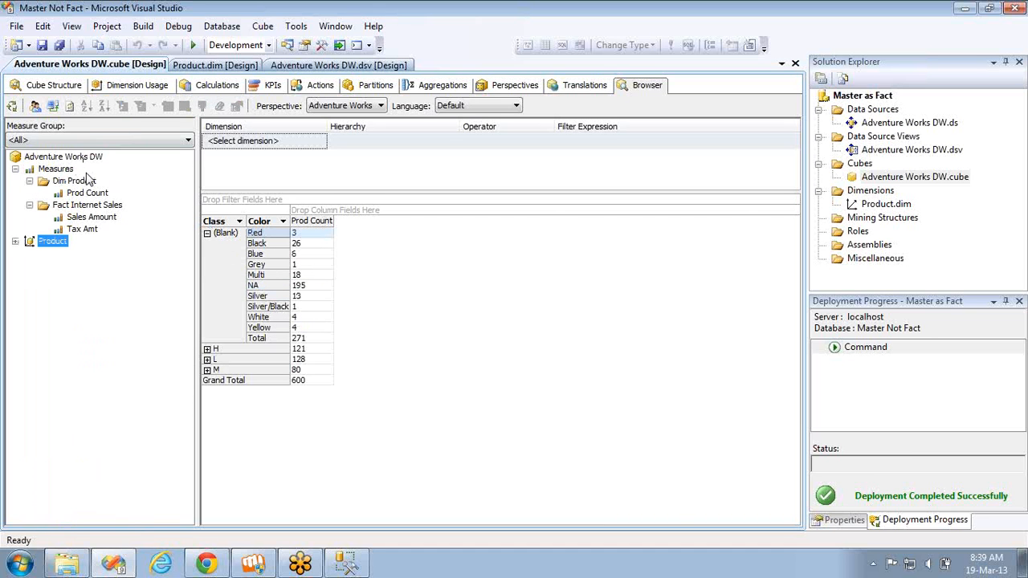
- Return to the cube structure and select the FactInternetSales table in the data source view
click(53, 85)
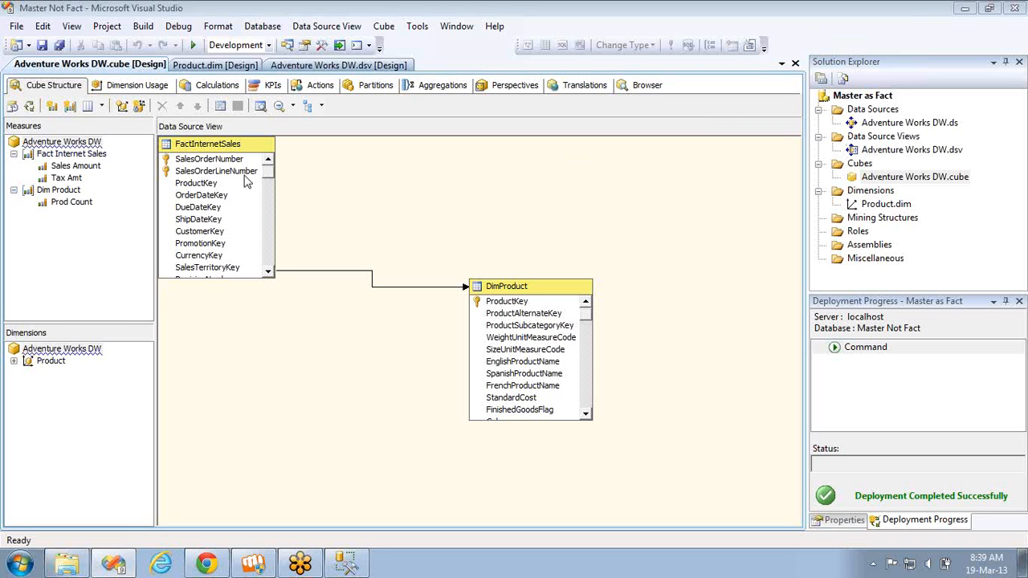
click(228, 150)
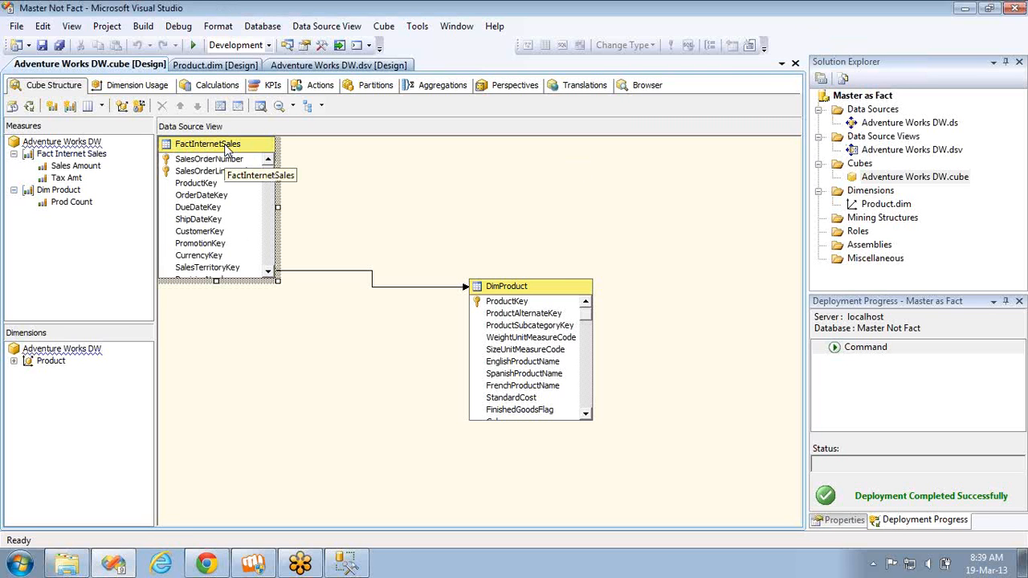